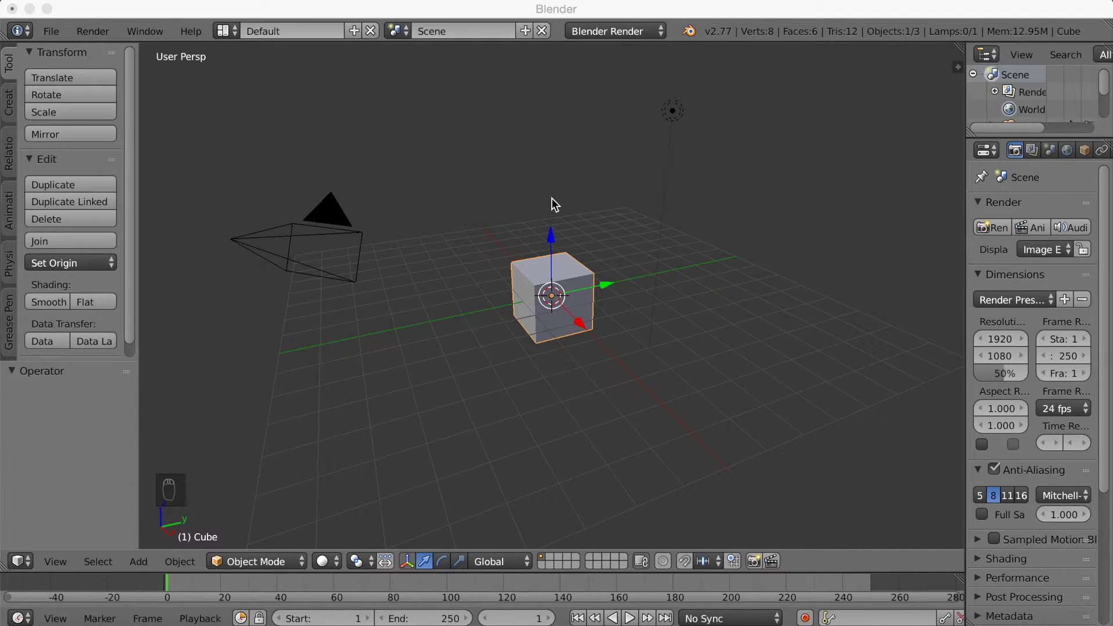
# - Switch the scene's render engine to Cycles Render
pyautogui.click(594, 27)
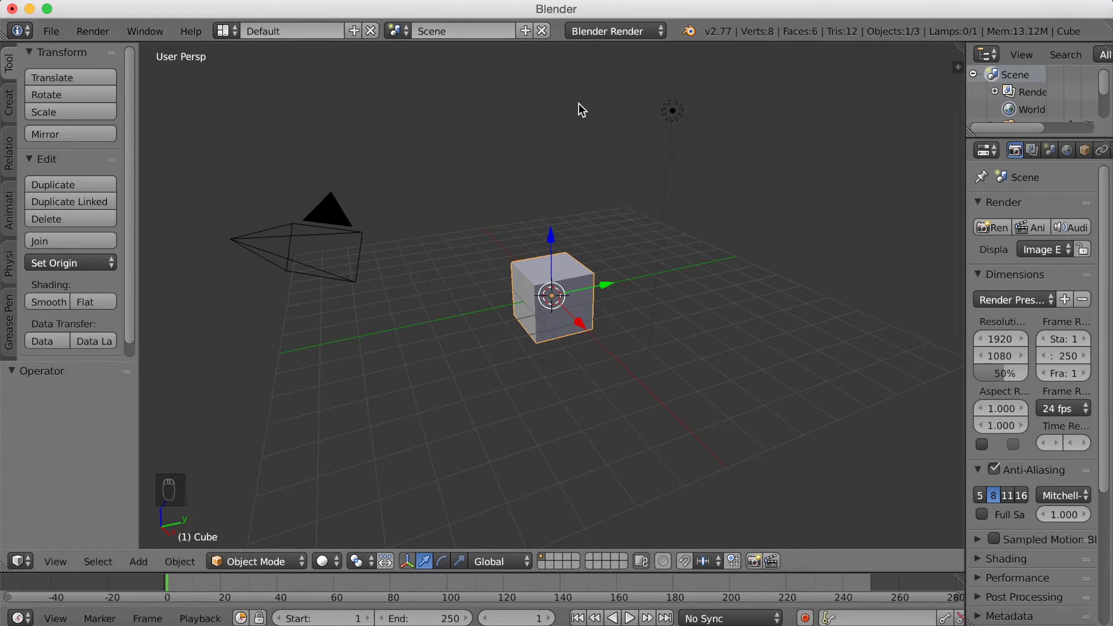
pyautogui.click(594, 30)
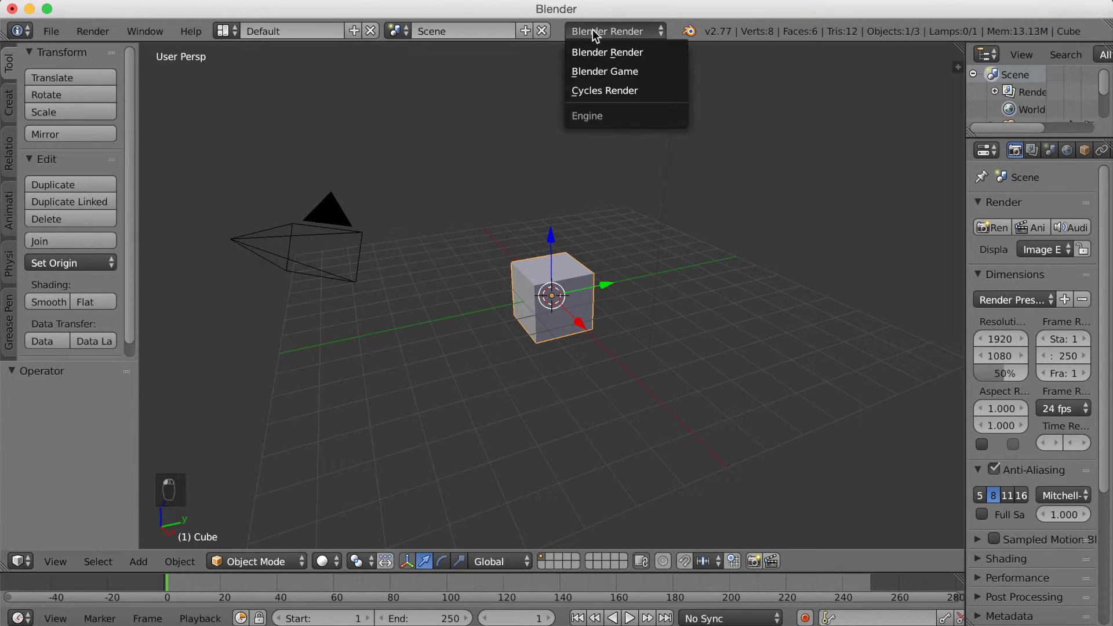
pyautogui.click(595, 91)
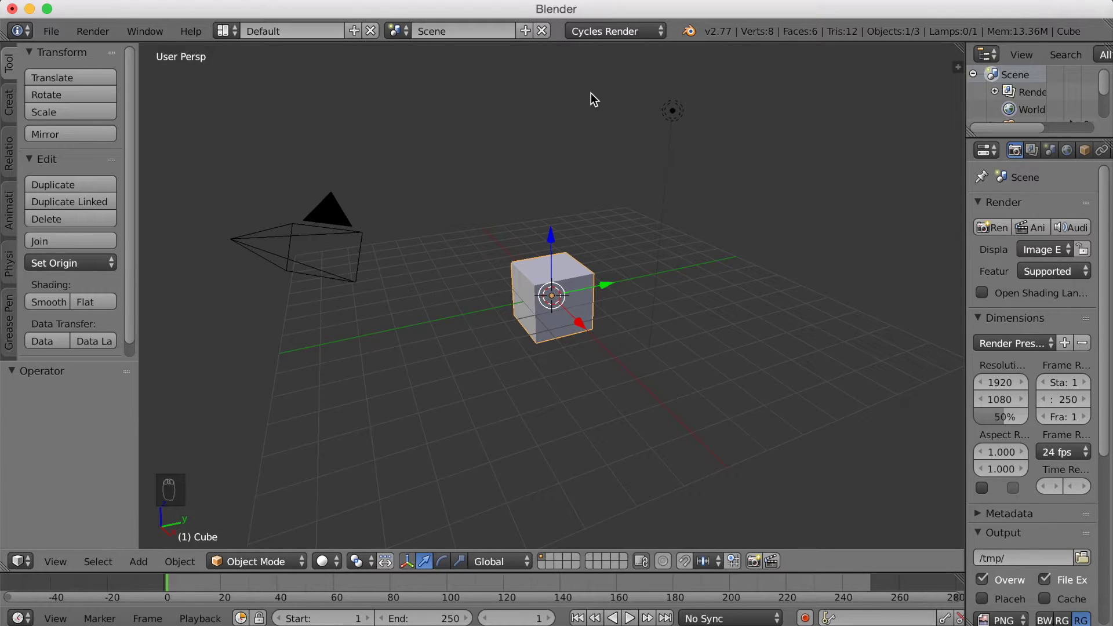
# - Scale the default cube along the Y axis to about 0.33 of its size to make it thin
pyautogui.scroll(4, 612, 260)
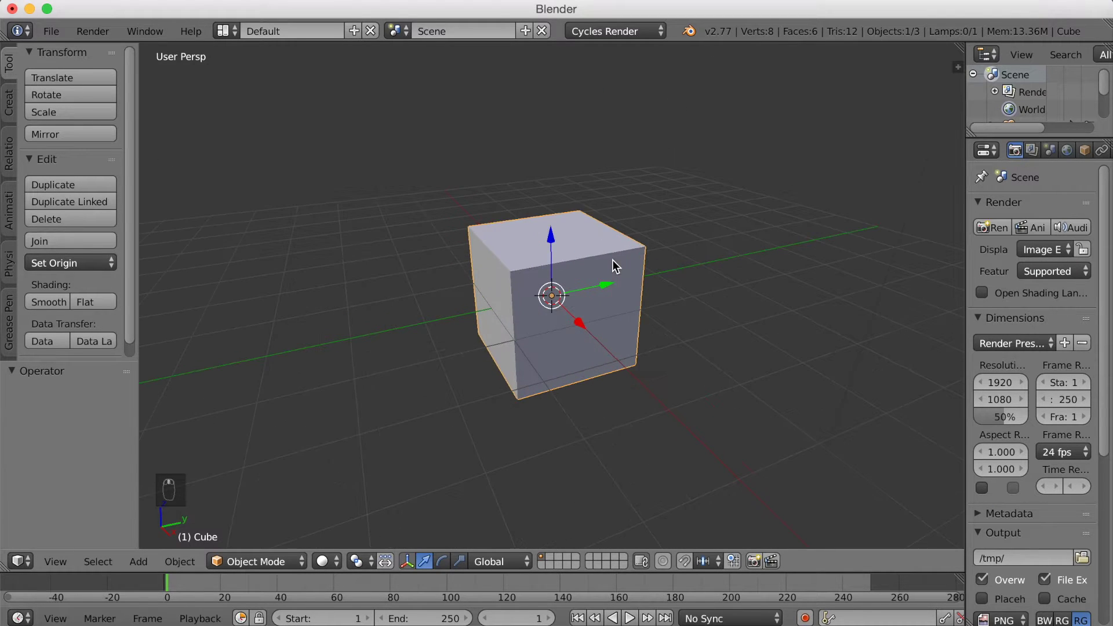
pyautogui.moveTo(612, 260); pyautogui.dragTo(683, 260, button='middle')
pyautogui.press('s')
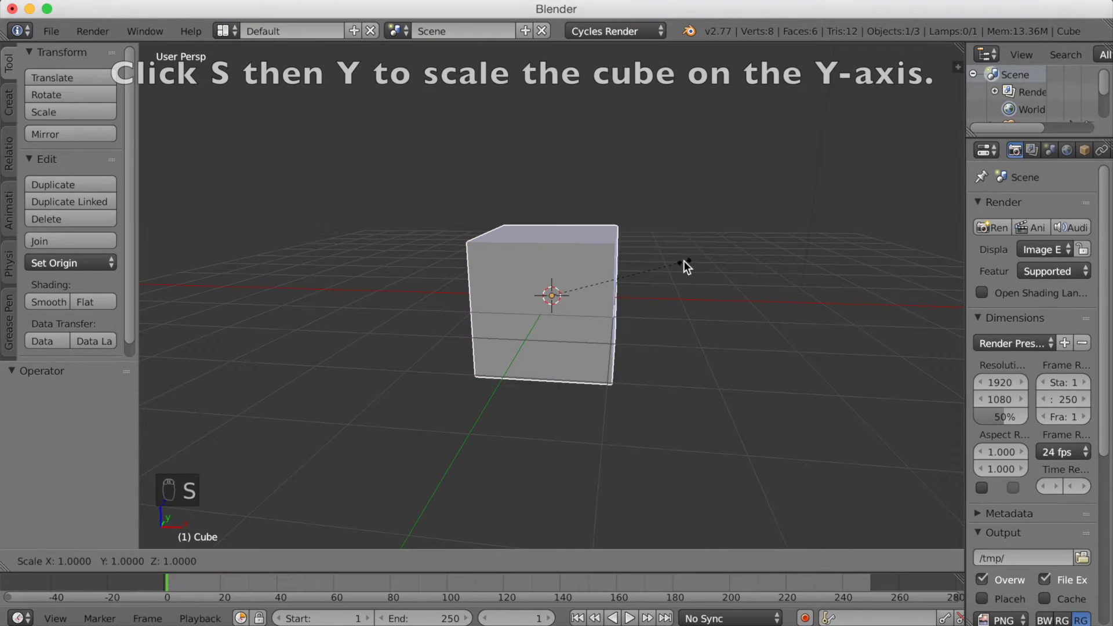
pyautogui.press('y')
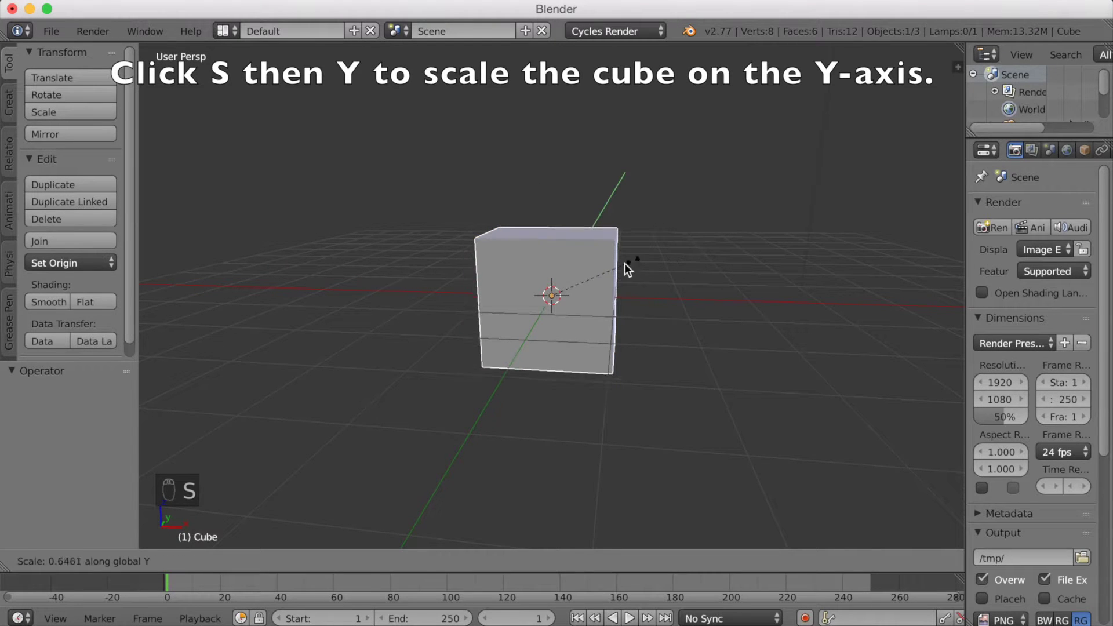
pyautogui.click(591, 273)
# - Scale the thin block along the Z axis by about 2.52 to make it a tall domino
pyautogui.moveTo(729, 294); pyautogui.dragTo(679, 297, button='middle')
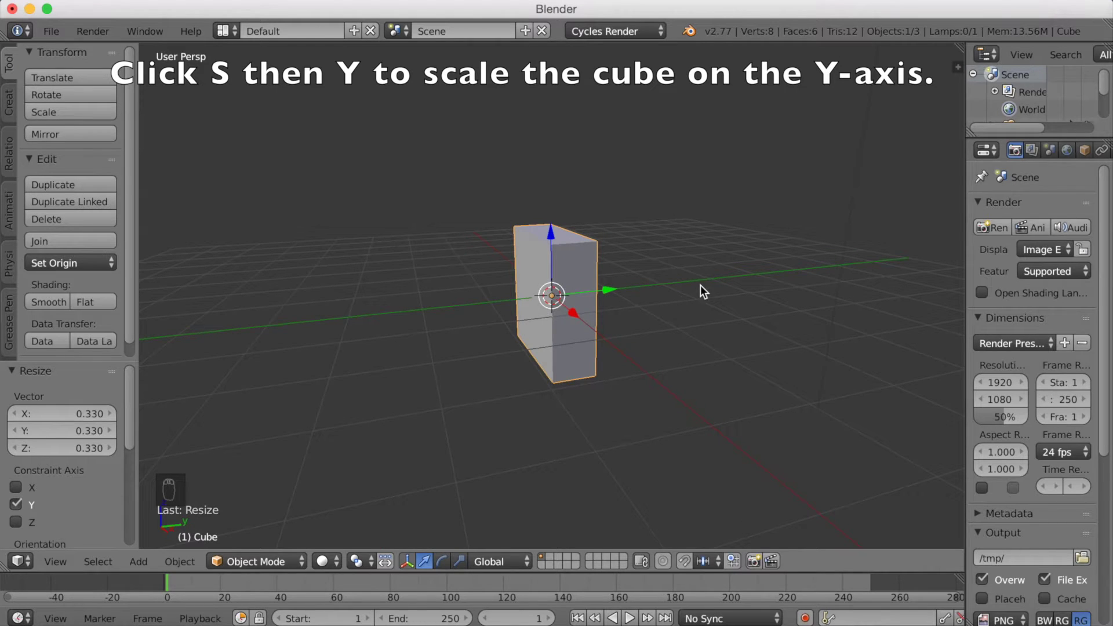
pyautogui.press('s')
pyautogui.press('z')
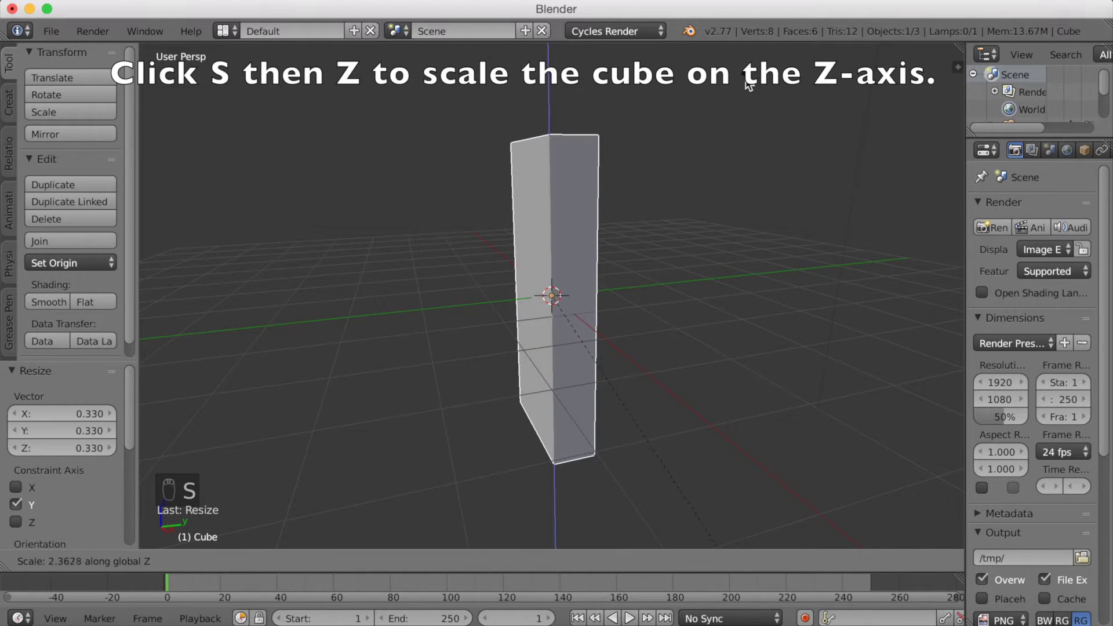
pyautogui.click(746, 103)
# - Place the 3D cursor on the underside of the tall block and add a plane mesh there
pyautogui.scroll(-2, 727, 213)
pyautogui.moveTo(727, 213); pyautogui.dragTo(651, 238, button='middle')
pyautogui.click(554, 377)
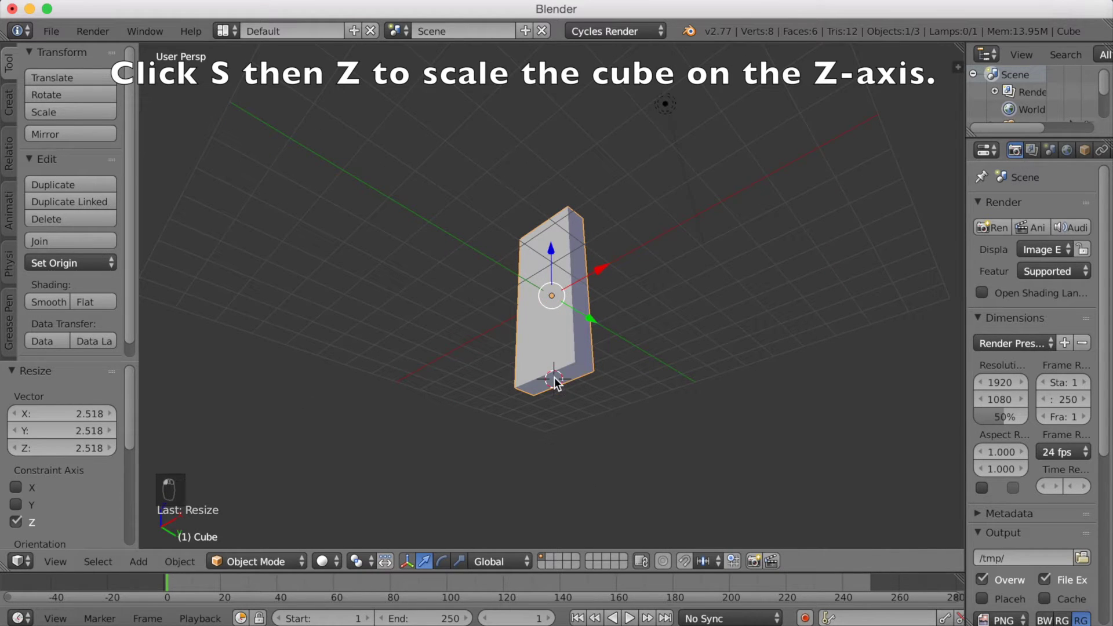
pyautogui.click(8, 102)
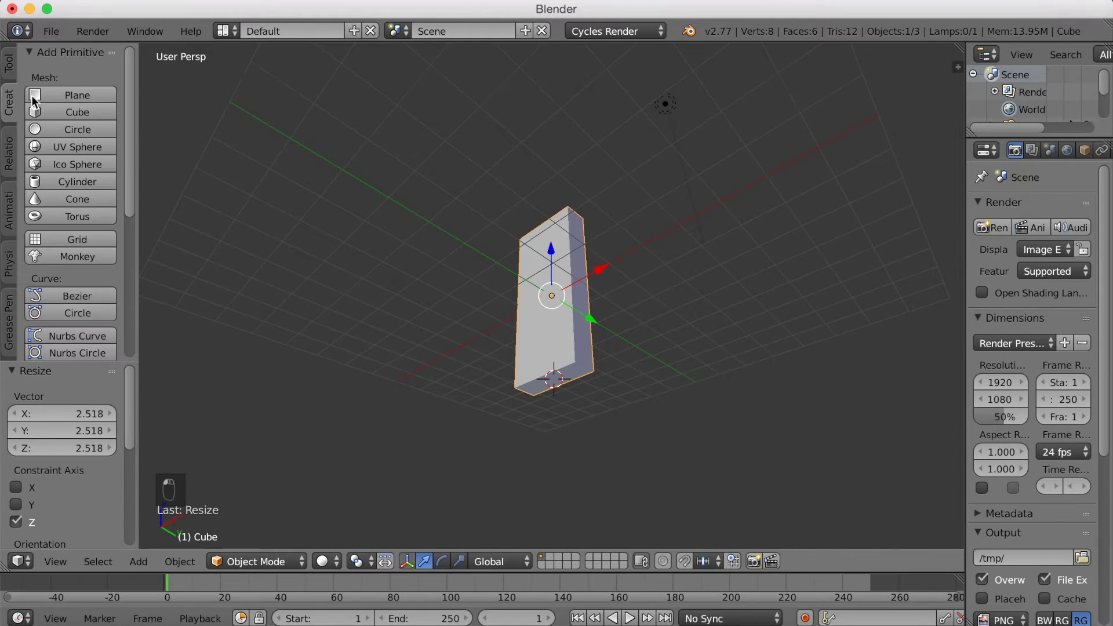
pyautogui.click(73, 95)
# - Enlarge the ground plane uniformly by about 10.7, and stretch it along the Y axis by about 2.9
pyautogui.press('s')
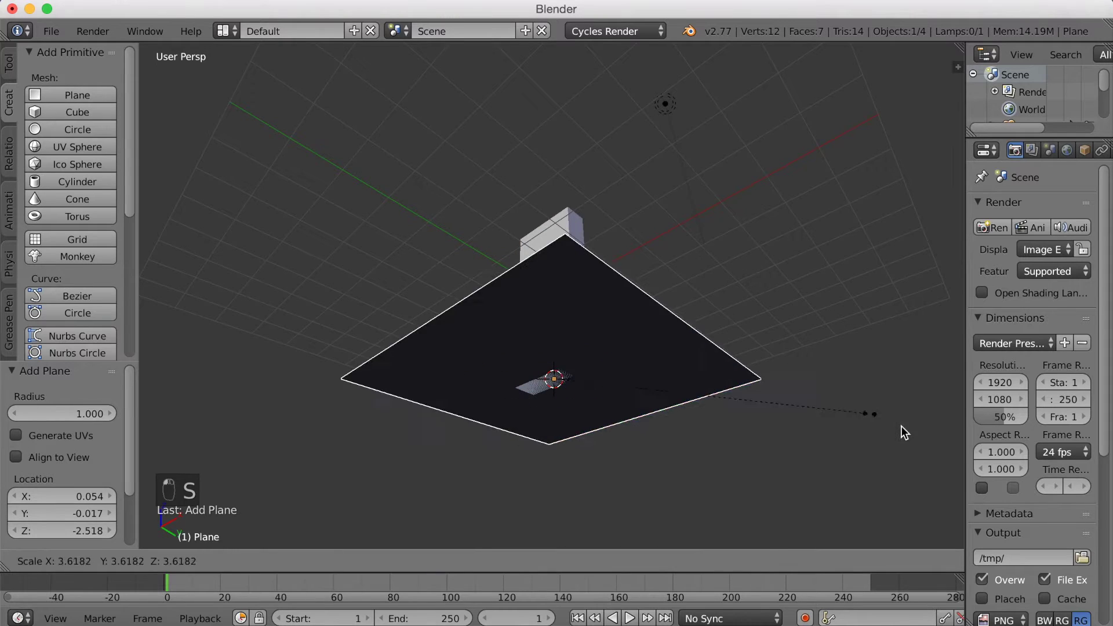
pyautogui.click(658, 50)
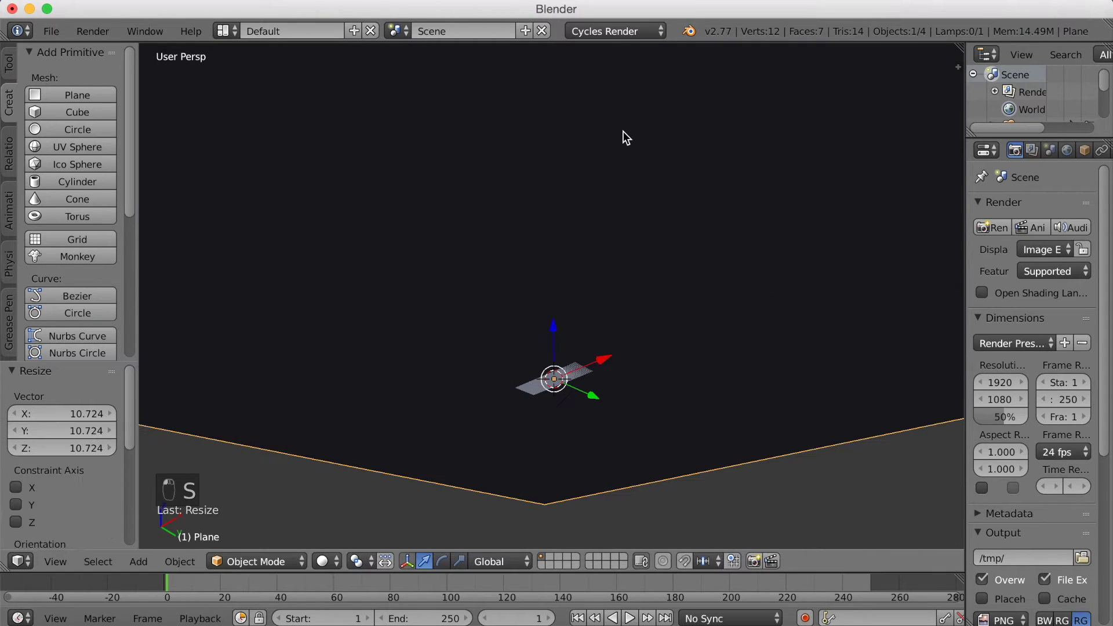
pyautogui.moveTo(622, 131); pyautogui.dragTo(645, 213, button='middle')
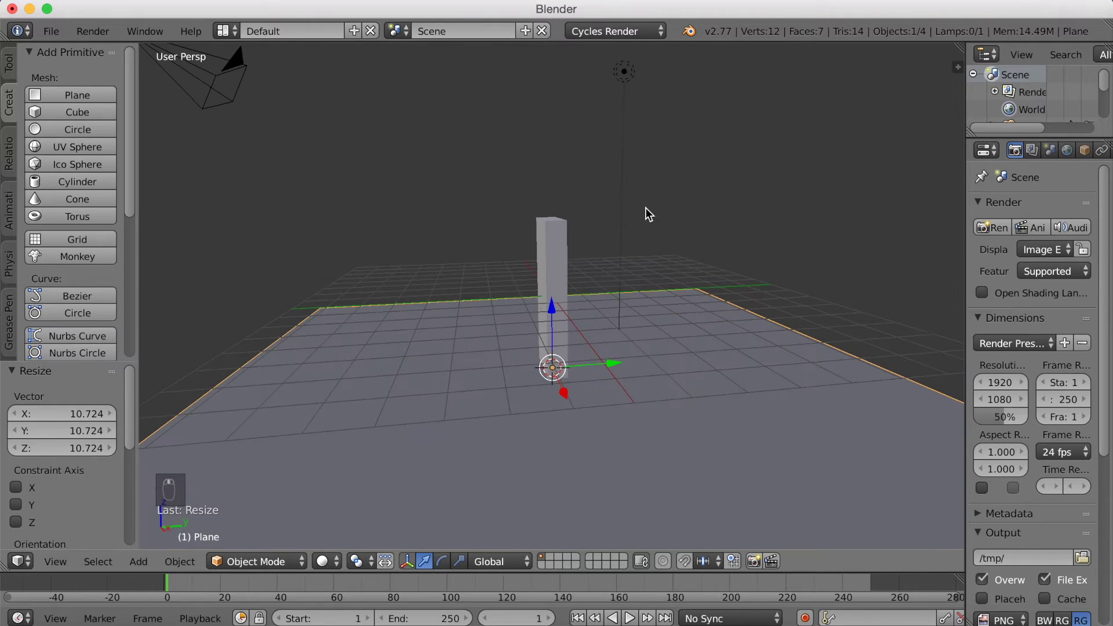
pyautogui.moveTo(700, 304); pyautogui.dragTo(703, 303, button='middle')
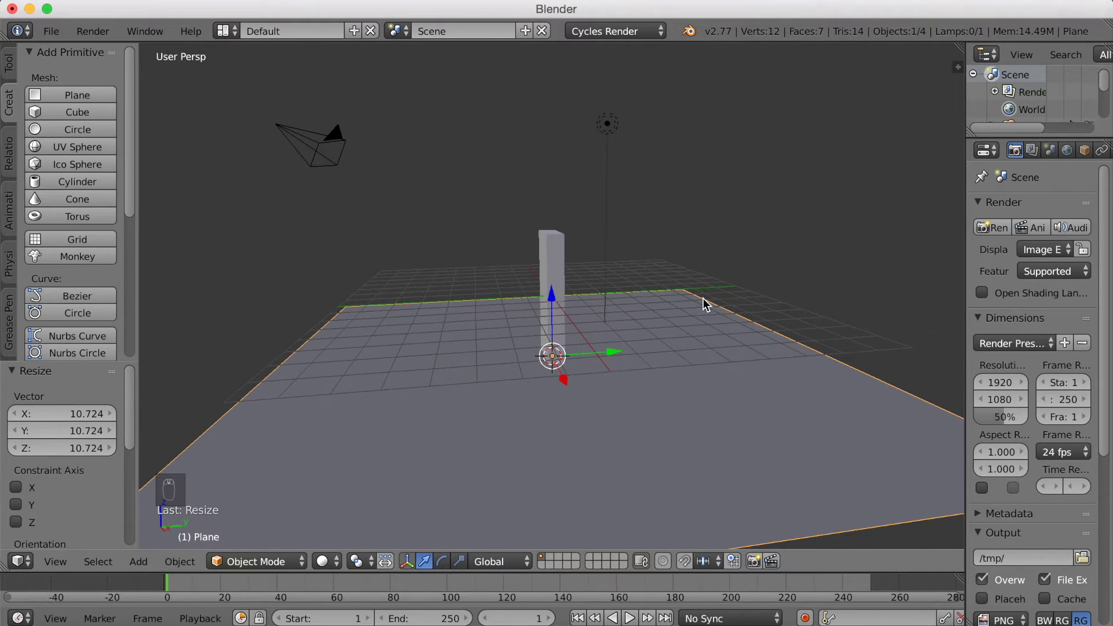
pyautogui.press('s')
pyautogui.press('y')
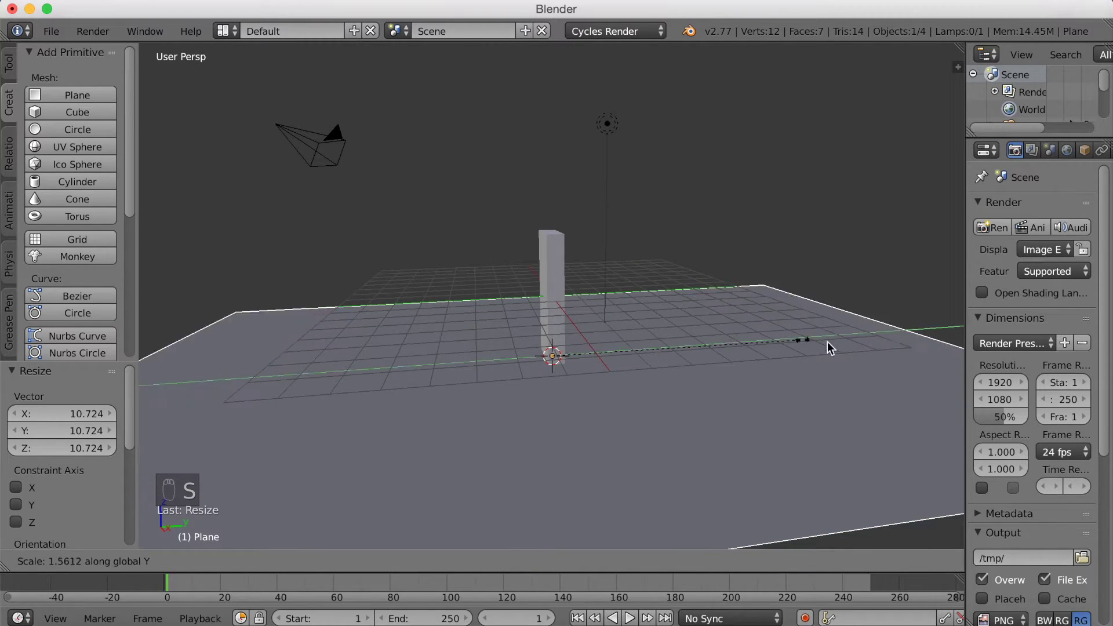
pyautogui.click(193, 317)
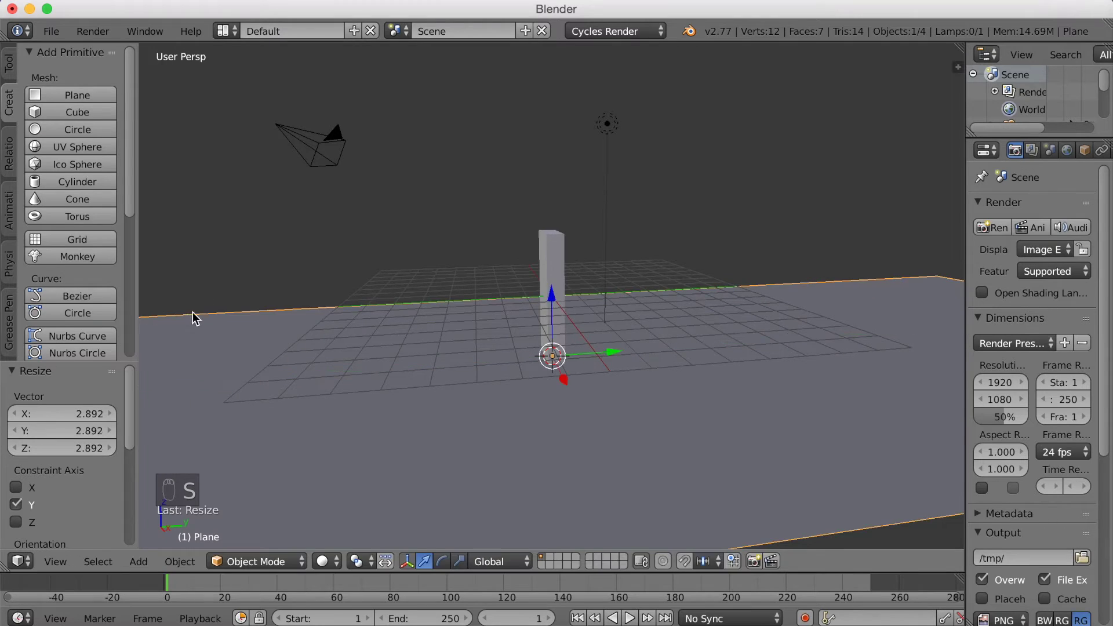
# - Make two successive duplicates of the tall block along the Y axis, offset by about -2.3 and a further -3.26
pyautogui.rightClick(551, 304)
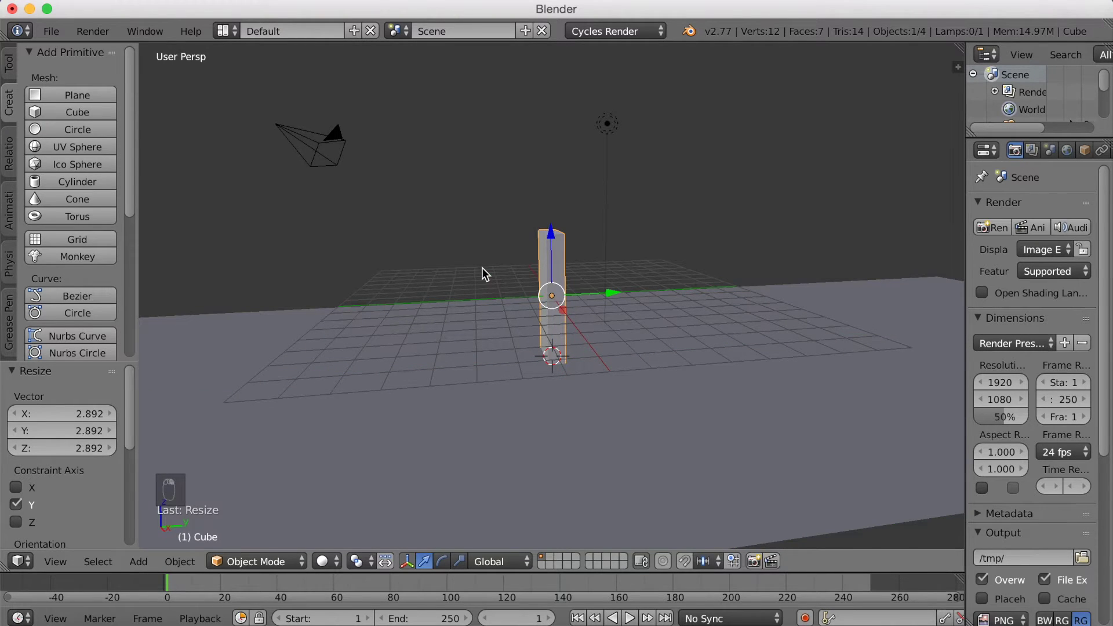
pyautogui.hotkey('shift', 'd')
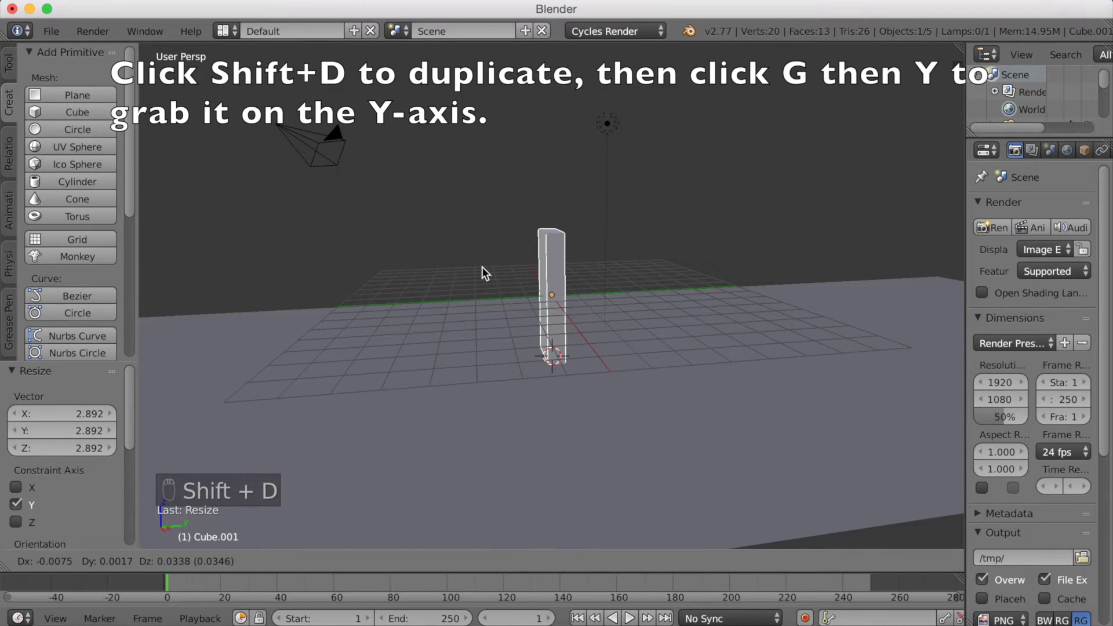
pyautogui.press('y')
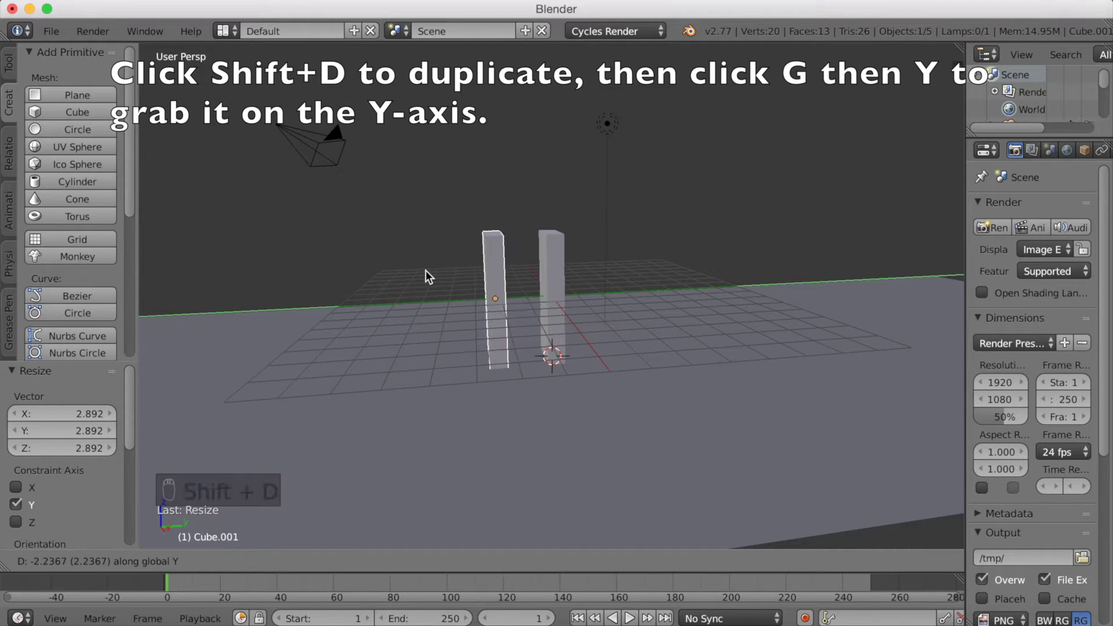
pyautogui.click(423, 270)
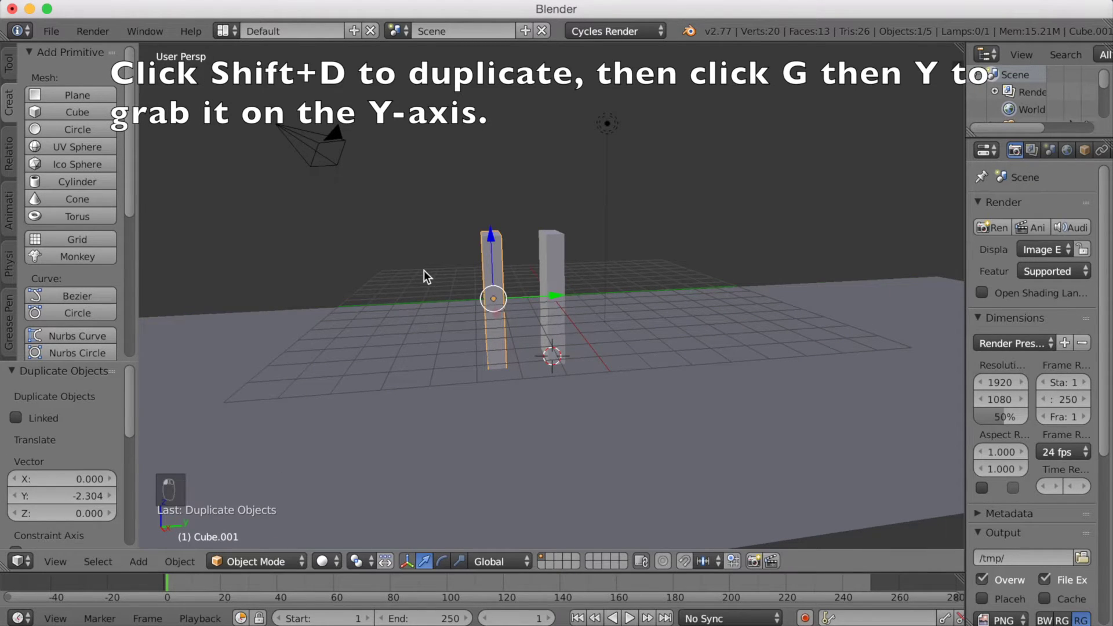
pyautogui.hotkey('shift', 'd')
pyautogui.press('y')
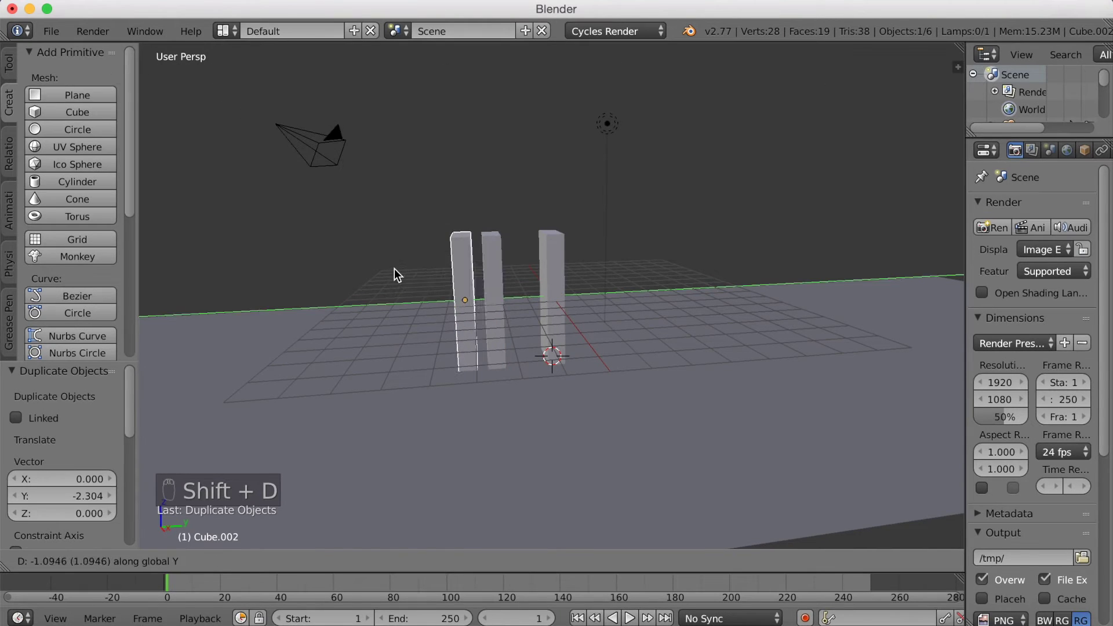
pyautogui.click(336, 270)
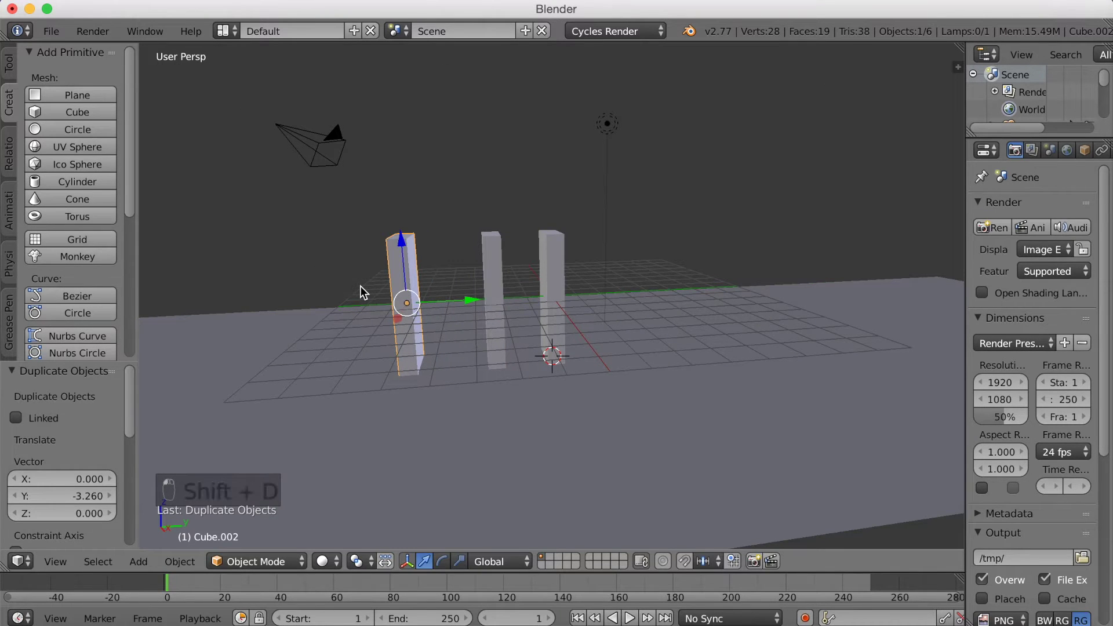
# - Add two more block duplicates to the end of the row along Y, offset by about -3.03 and a further -3.2
pyautogui.hotkey('shift', 'd')
pyautogui.press('y')
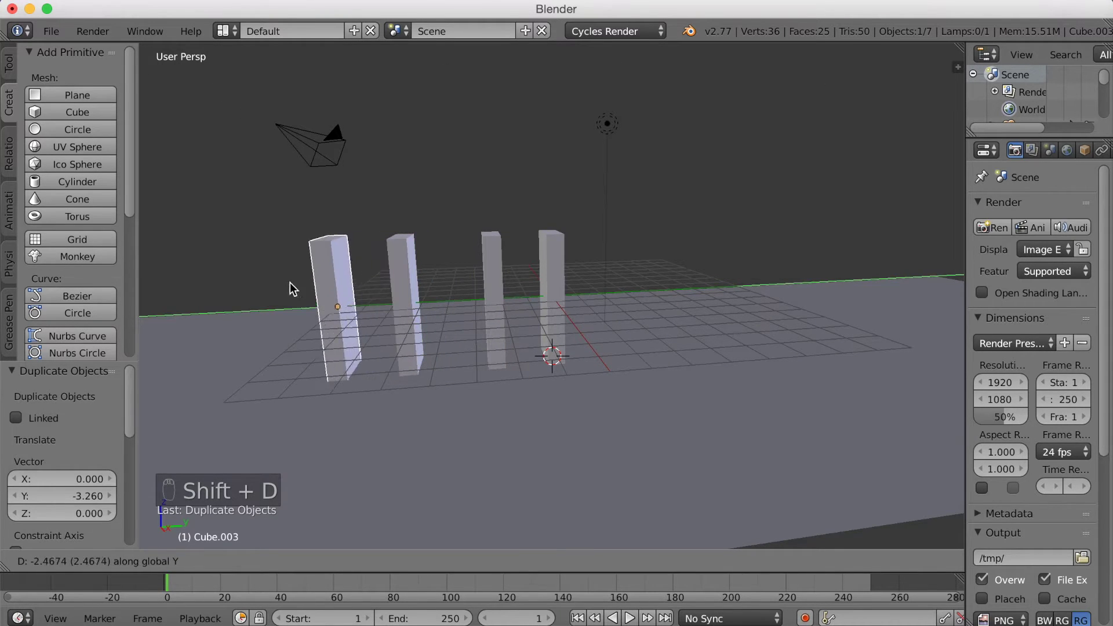
pyautogui.click(273, 279)
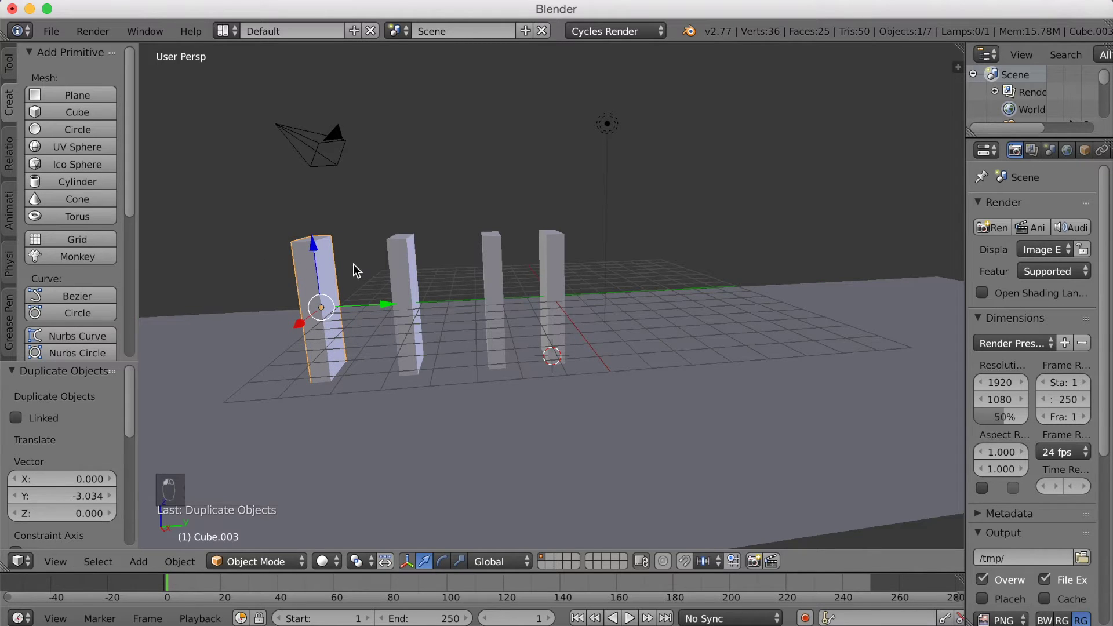
pyautogui.hotkey('shift', 'd')
pyautogui.press('y')
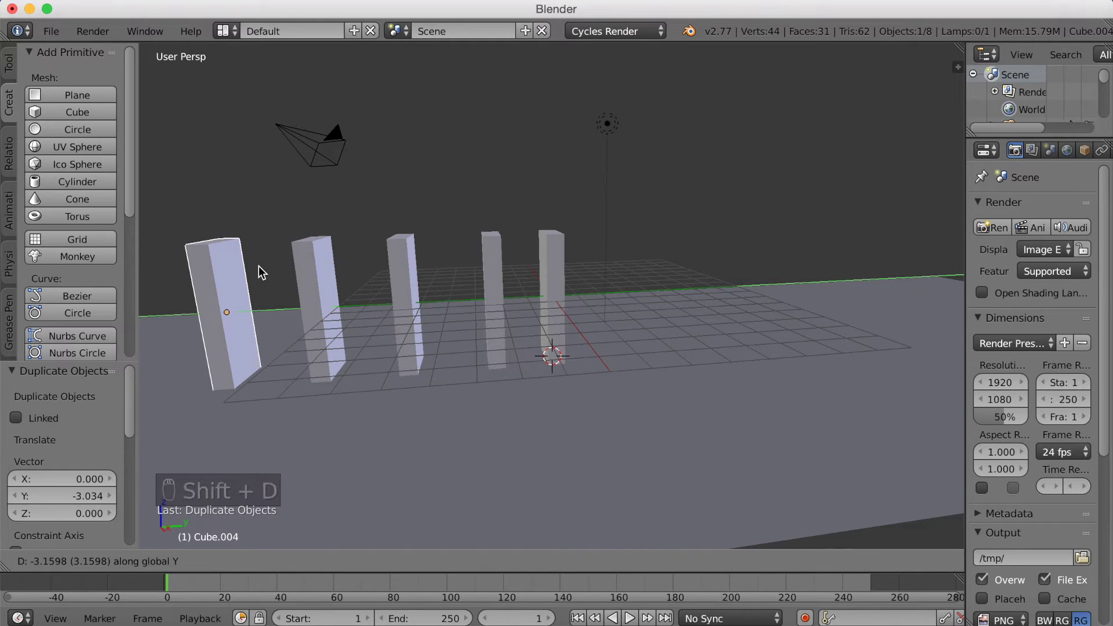
pyautogui.click(259, 266)
# - Widen the properties editor and enable active Rigid Body physics on the original block
pyautogui.moveTo(259, 266); pyautogui.dragTo(491, 302, button='middle')
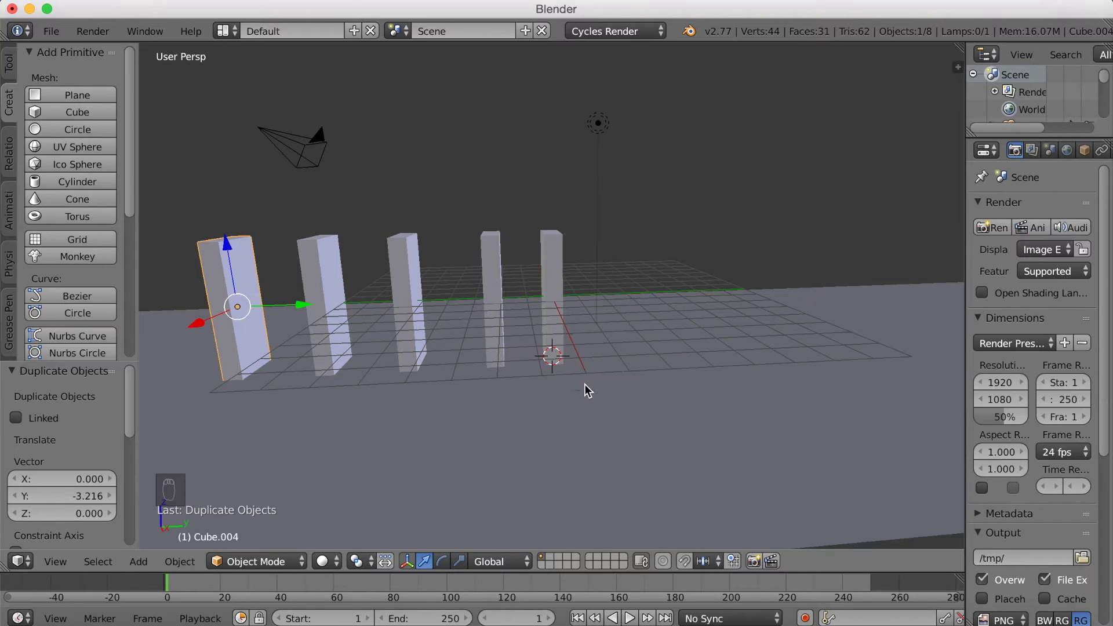
pyautogui.rightClick(556, 328)
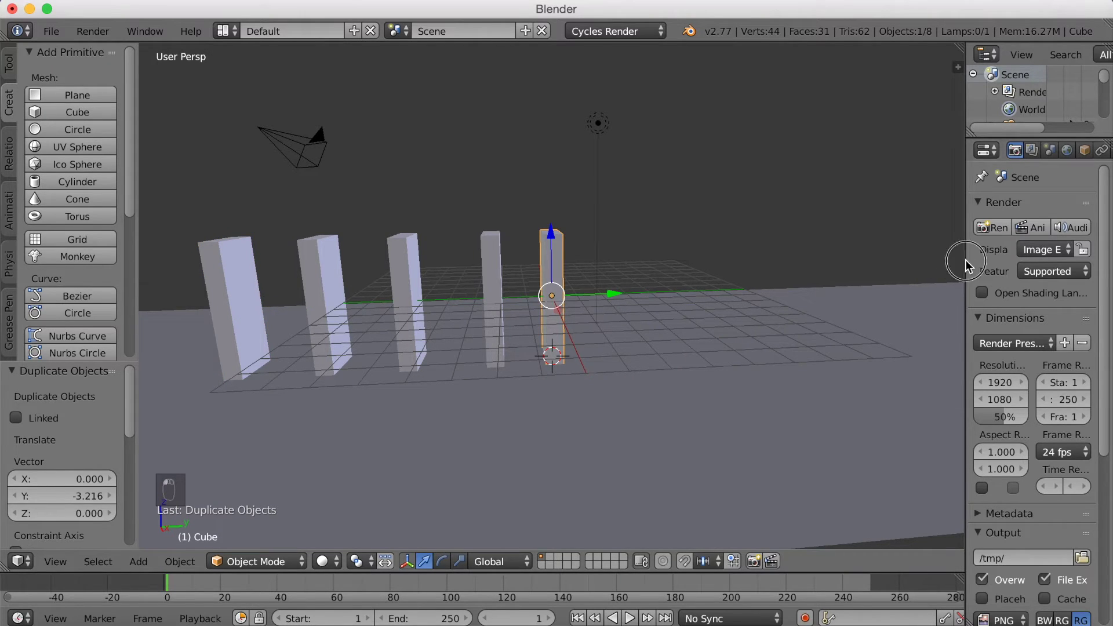
pyautogui.moveTo(966, 261); pyautogui.dragTo(758, 249)
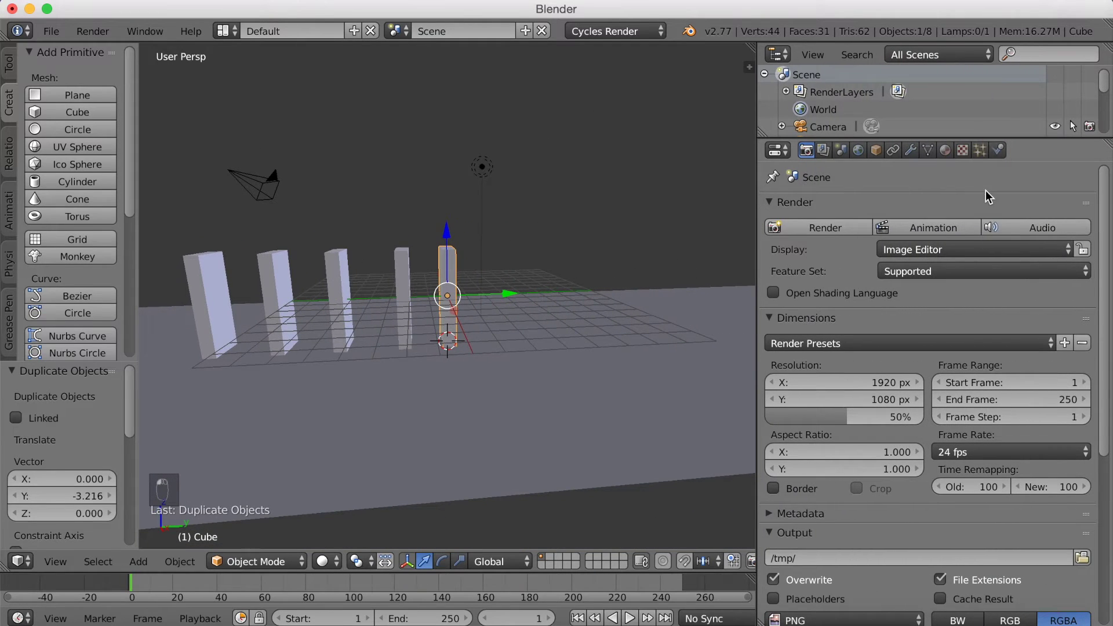
pyautogui.click(998, 153)
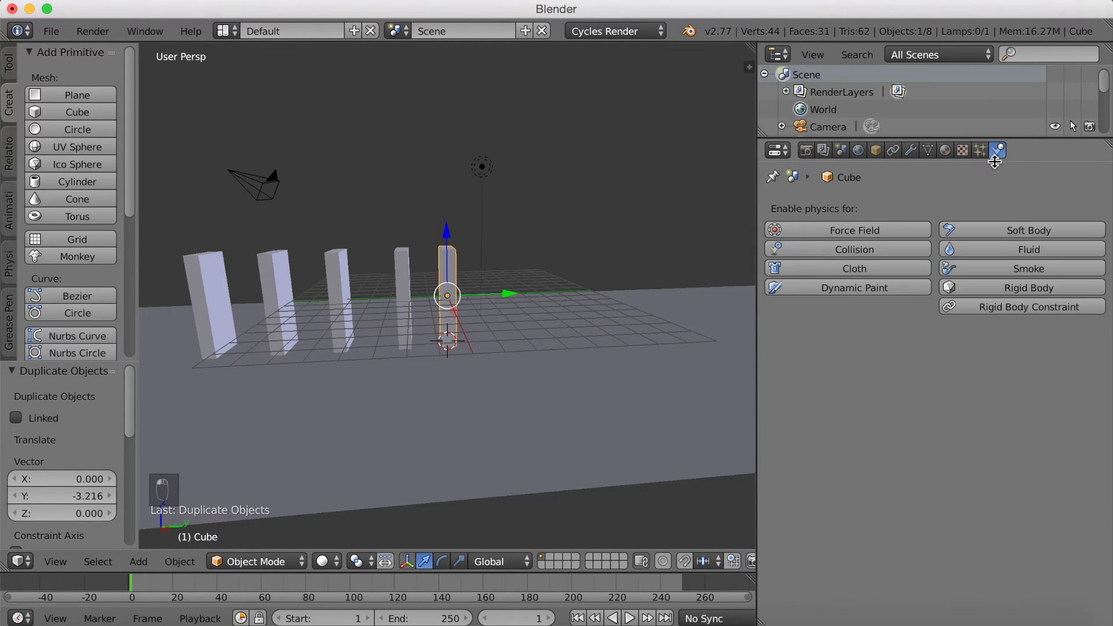
pyautogui.click(995, 288)
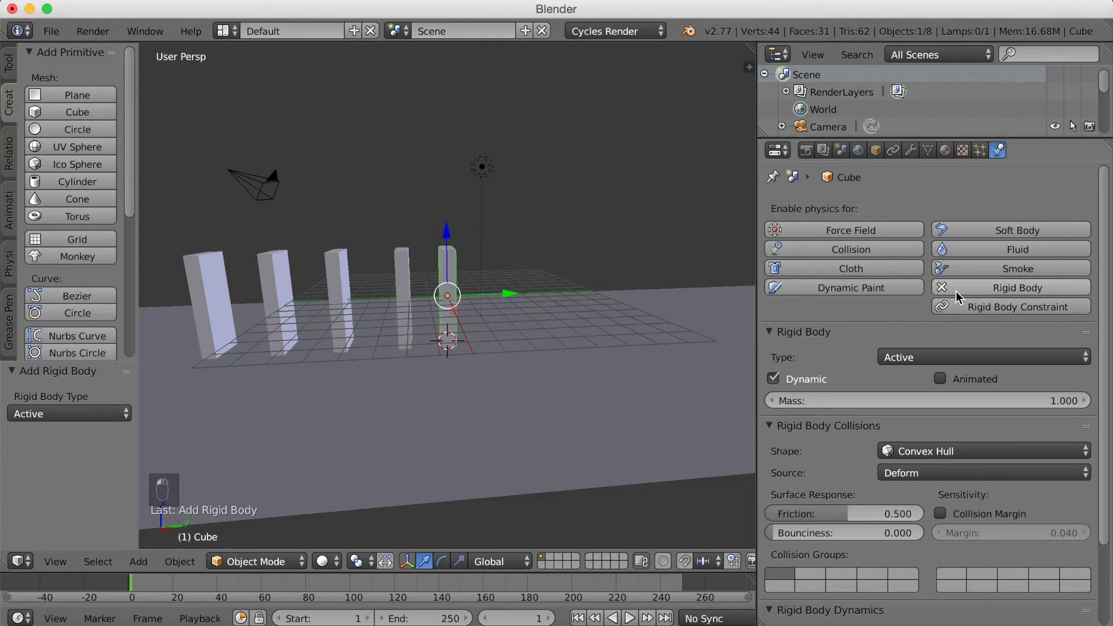
# - Enable active Rigid Body physics on each of the four duplicated blocks in the row
pyautogui.rightClick(401, 283)
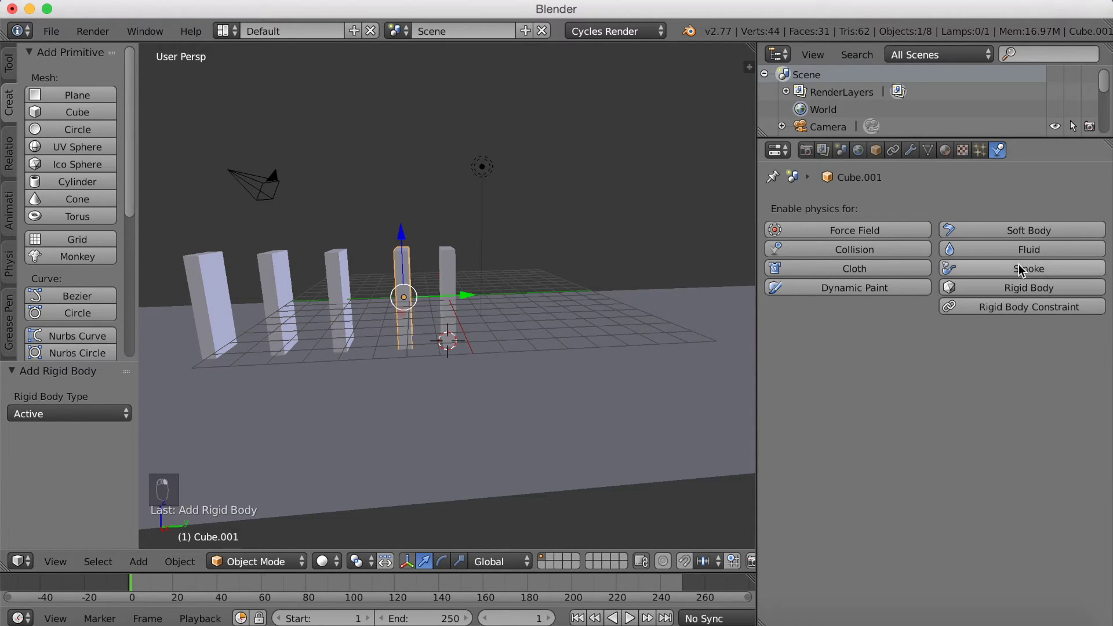
pyautogui.click(1020, 282)
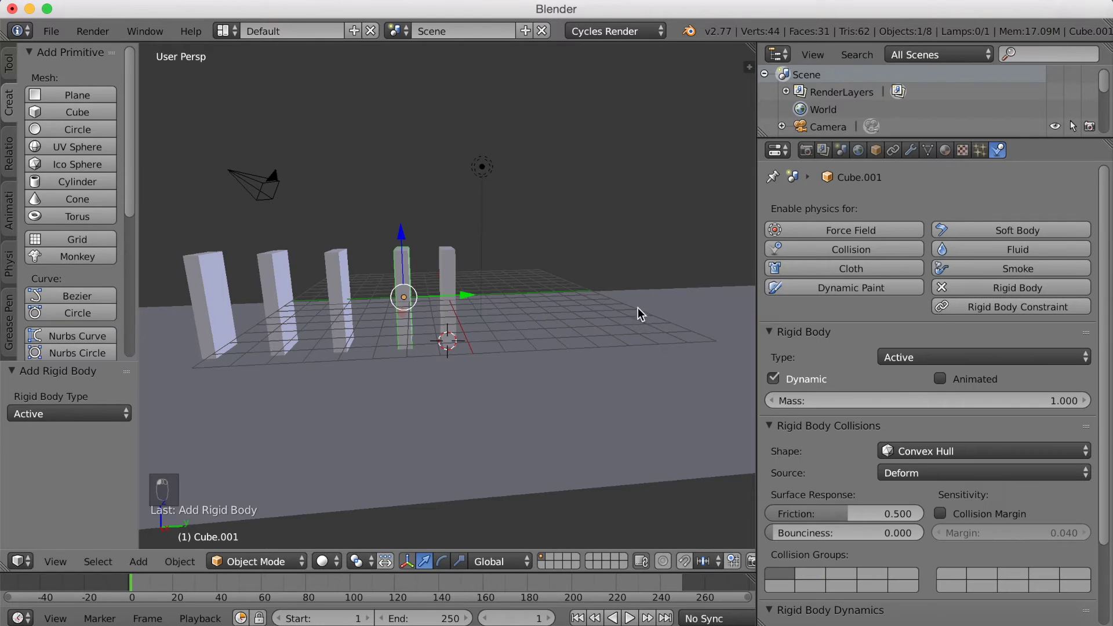
pyautogui.rightClick(341, 280)
pyautogui.click(973, 288)
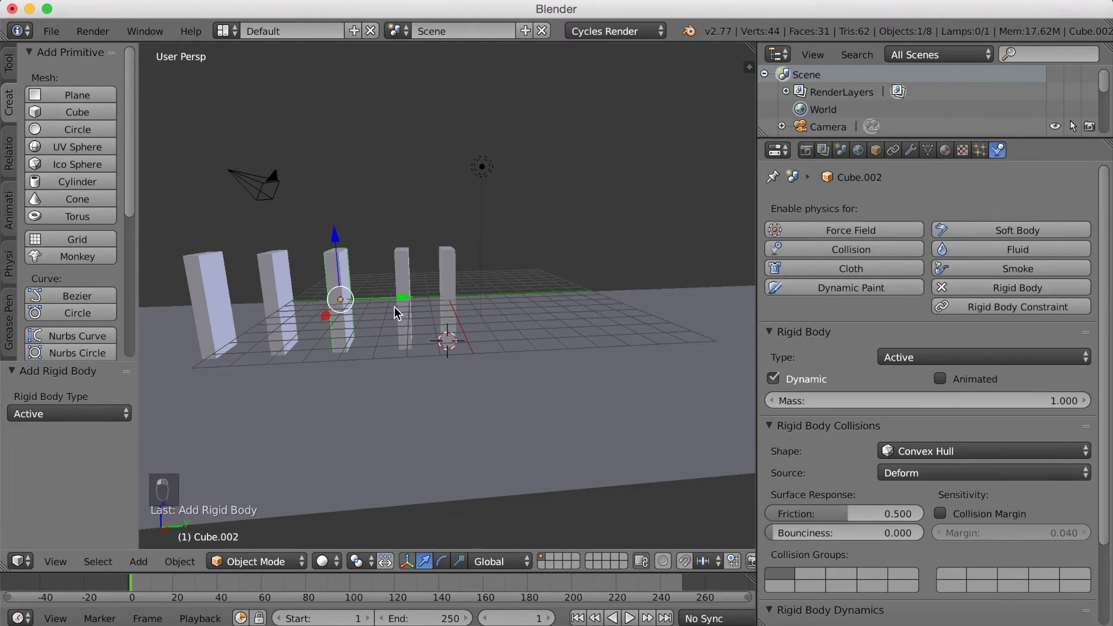
pyautogui.rightClick(286, 300)
pyautogui.click(974, 290)
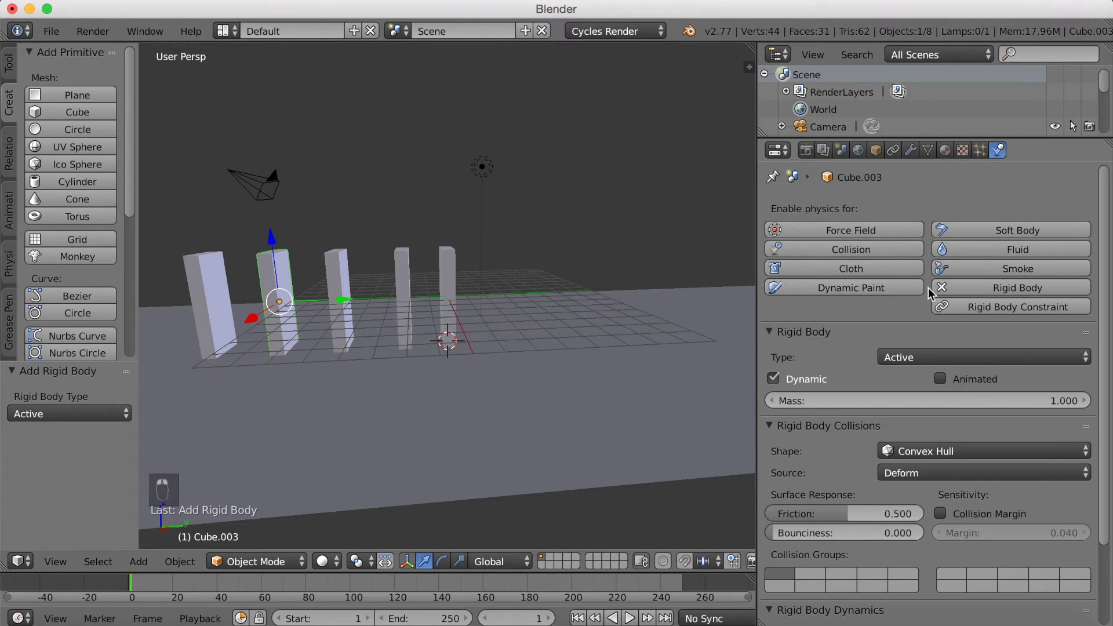
pyautogui.rightClick(209, 295)
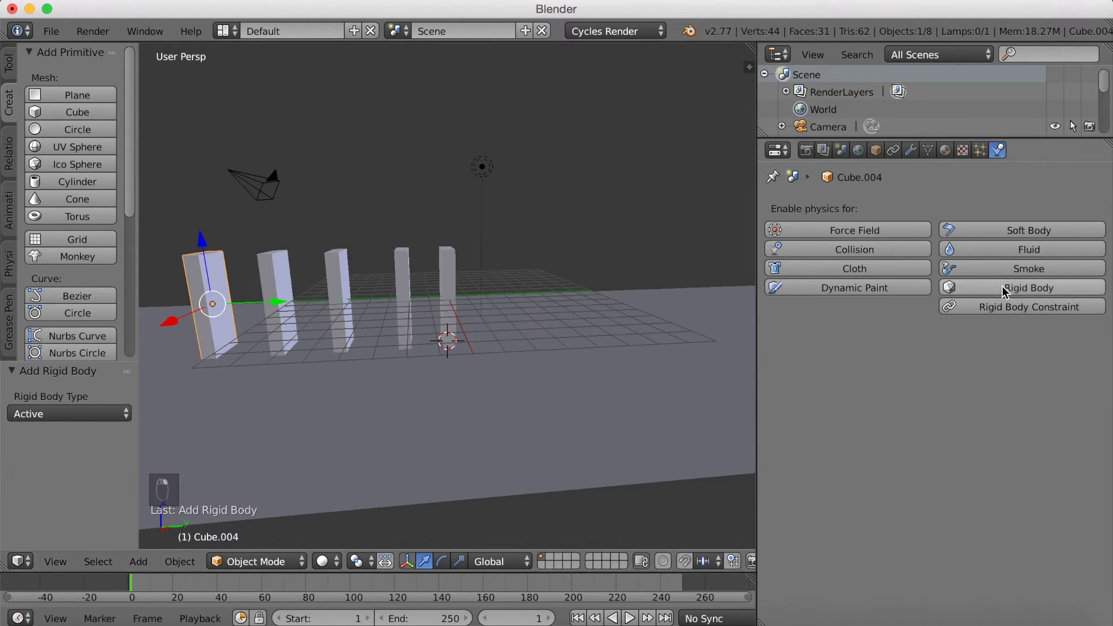
pyautogui.click(950, 288)
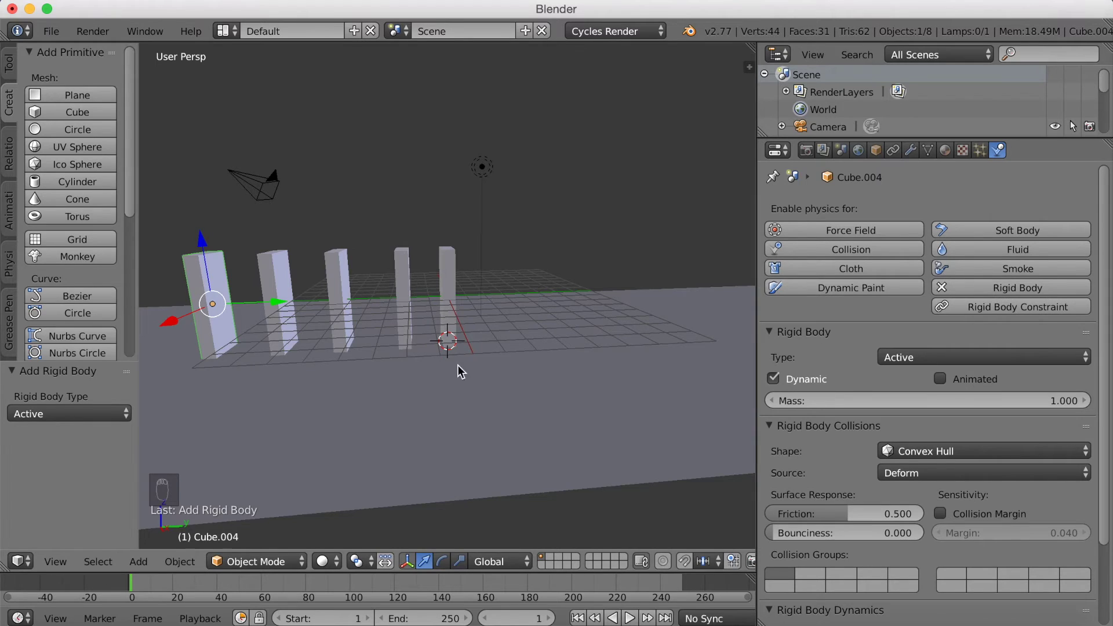
# - Enable Rigid Body physics on the ground plane and set its type to Passive
pyautogui.rightClick(467, 400)
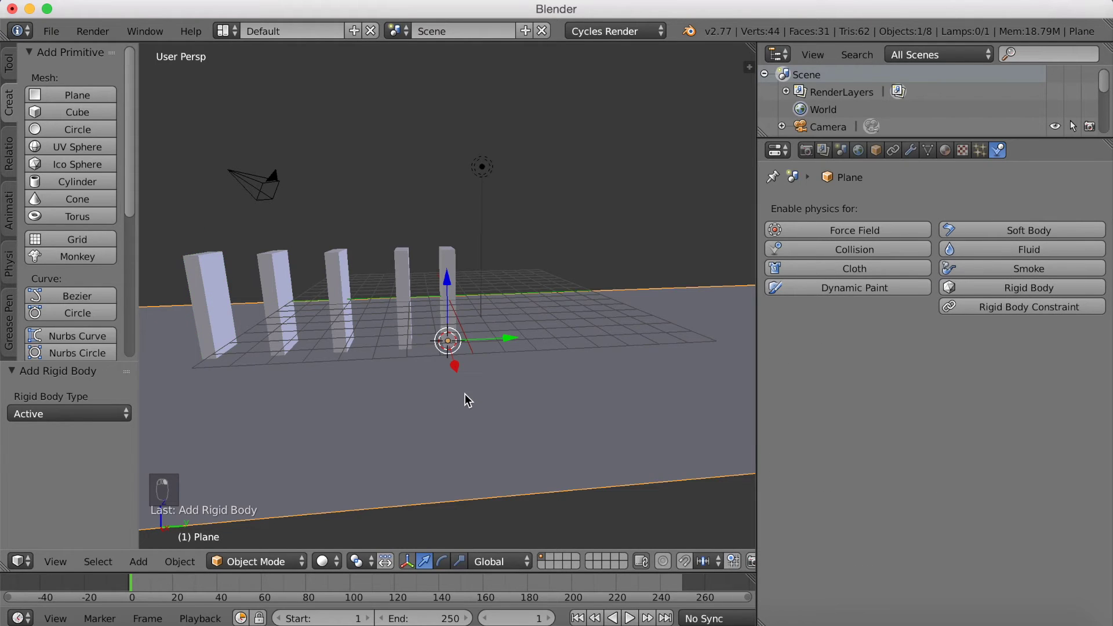
pyautogui.click(1021, 288)
pyautogui.click(933, 355)
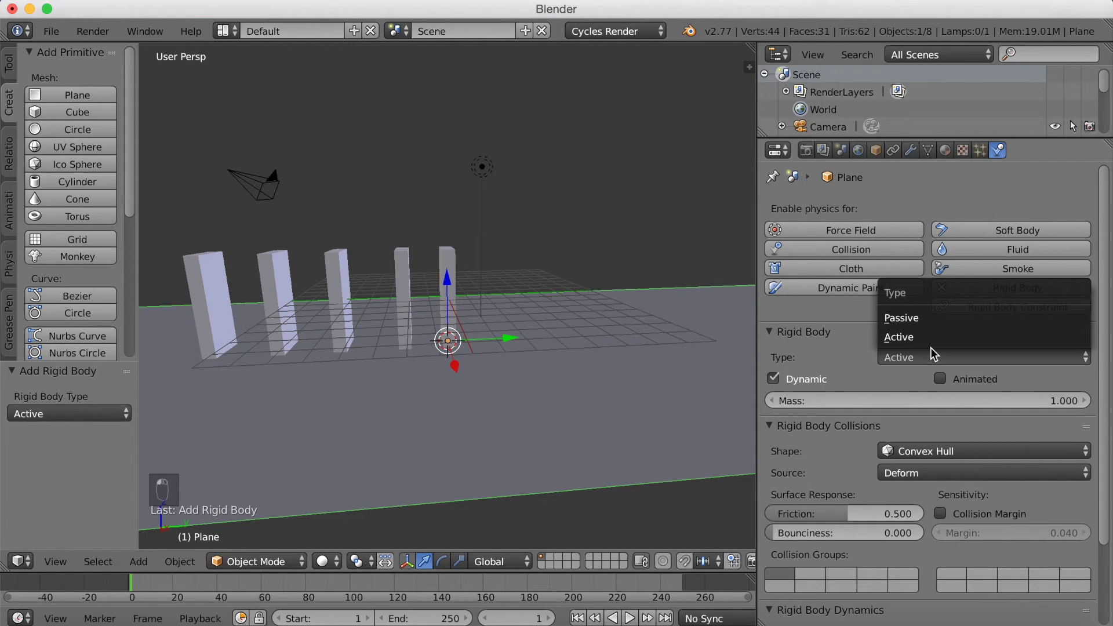
pyautogui.click(934, 318)
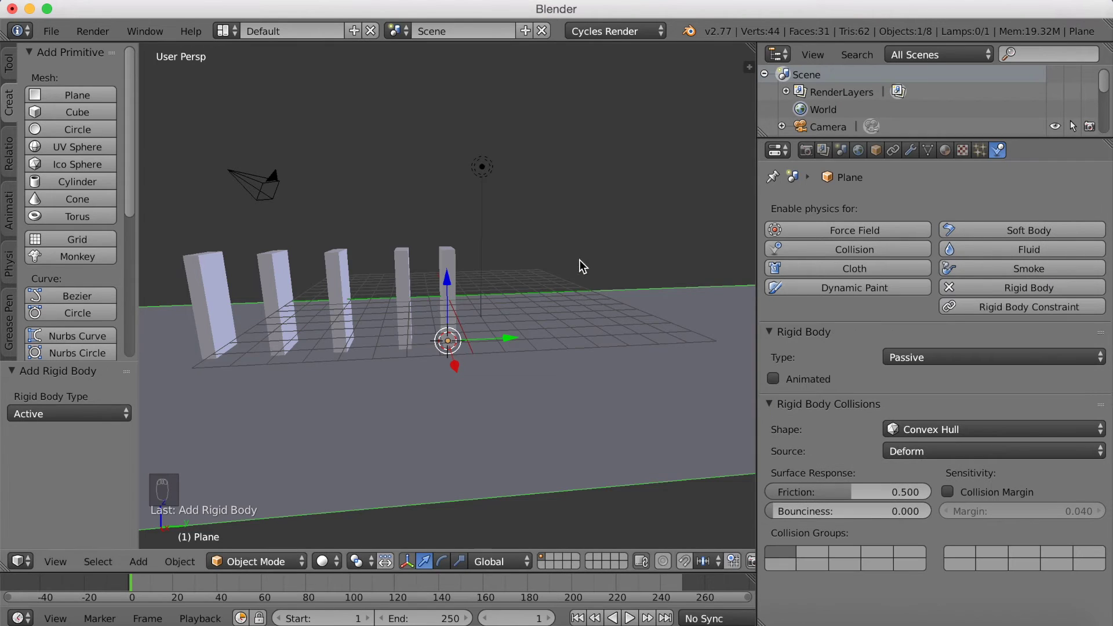
# - Add a new cube and scale it down uniformly to about 0.418
pyautogui.hscroll(-5, 579, 259)
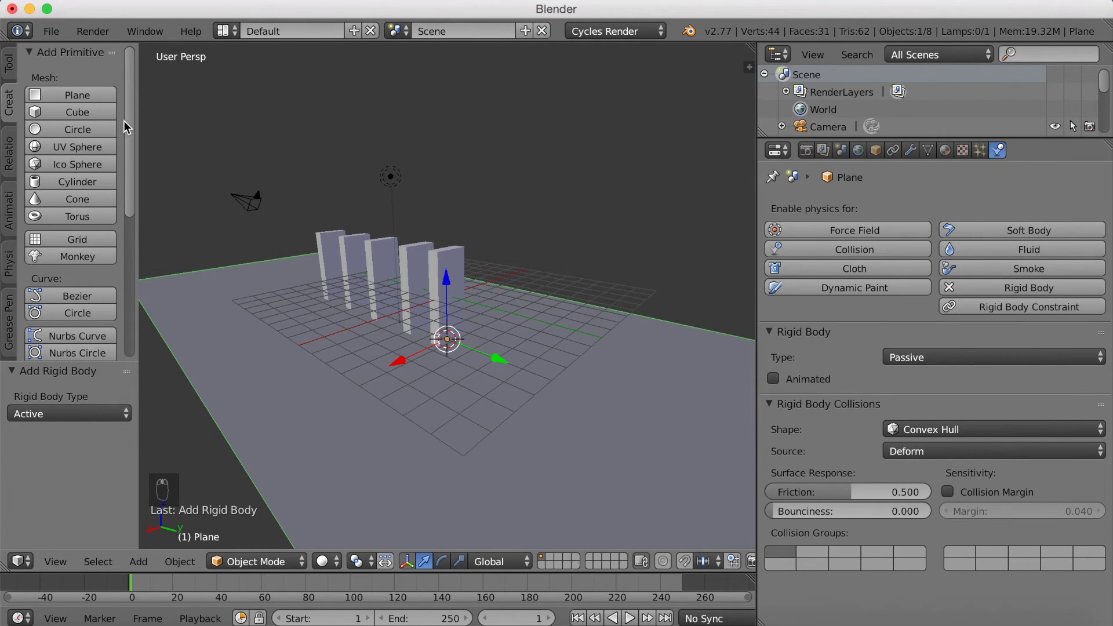
pyautogui.click(88, 113)
pyautogui.hscroll(-5, 408, 218)
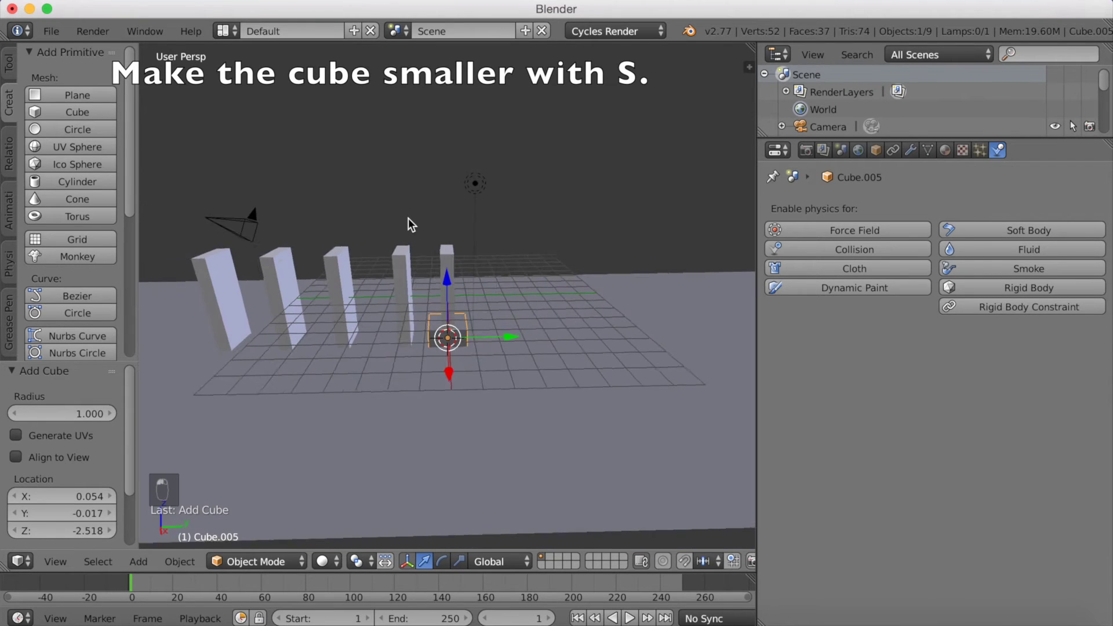
pyautogui.hscroll(-2, 417, 232)
pyautogui.press('s')
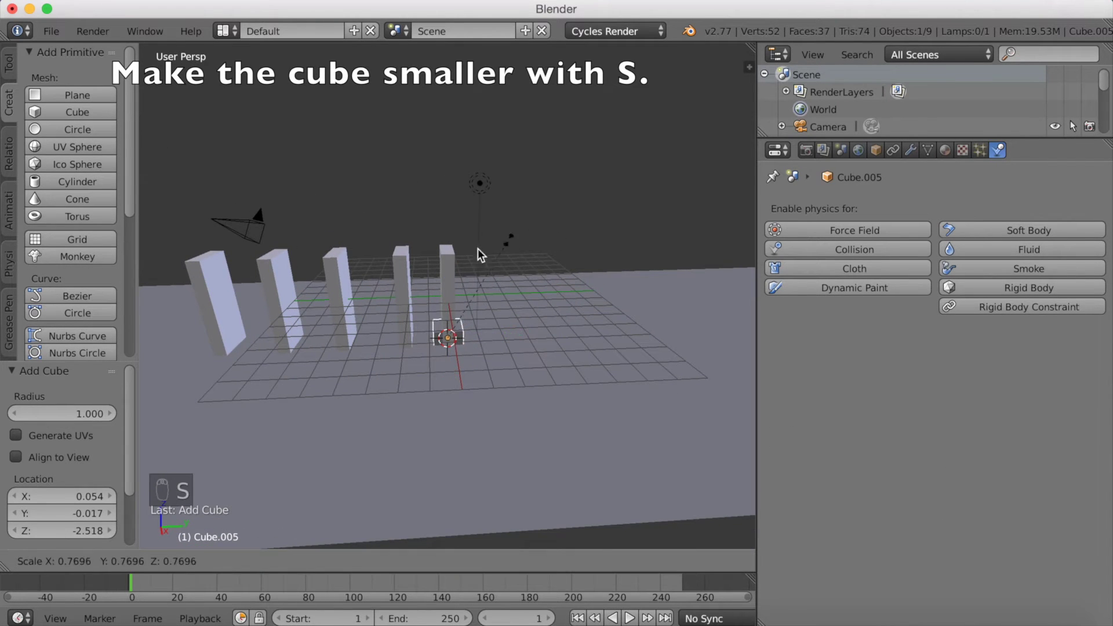
pyautogui.click(459, 276)
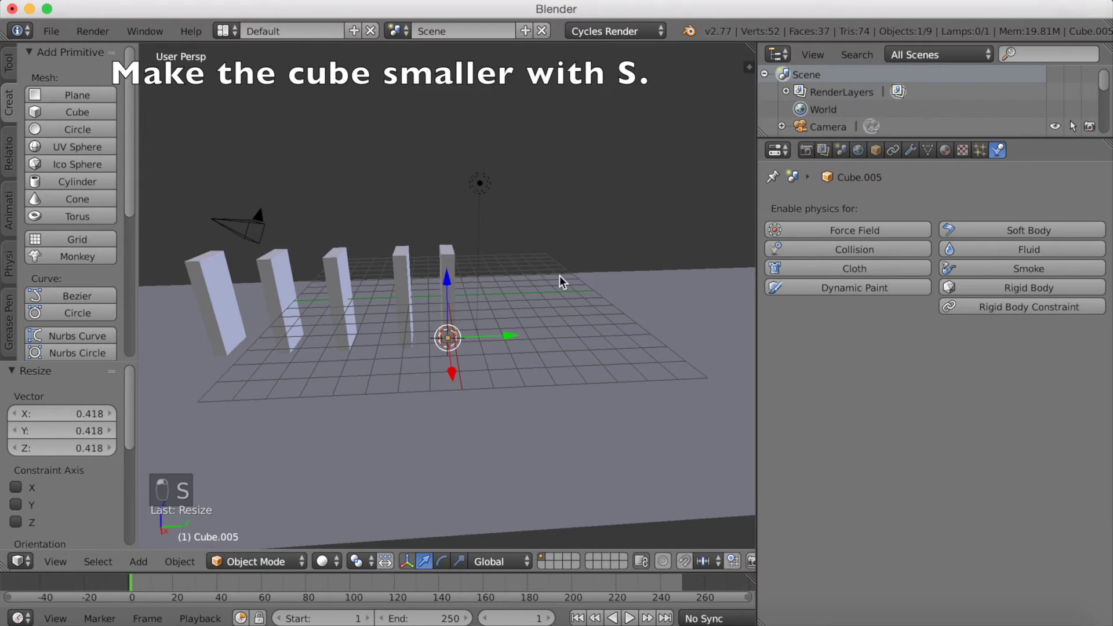
# - Move the small cube up beyond the first block, by about -0.49 in X, 2.98 in Y and 4.06 in Z
pyautogui.moveTo(559, 276); pyautogui.dragTo(559, 262, button='middle')
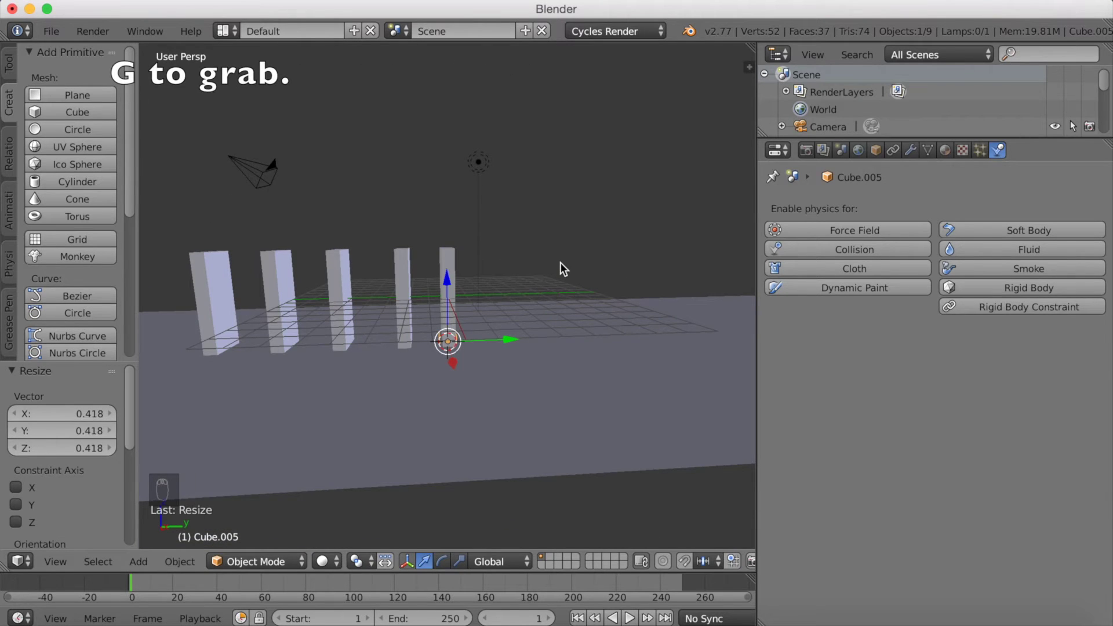
pyautogui.press('g')
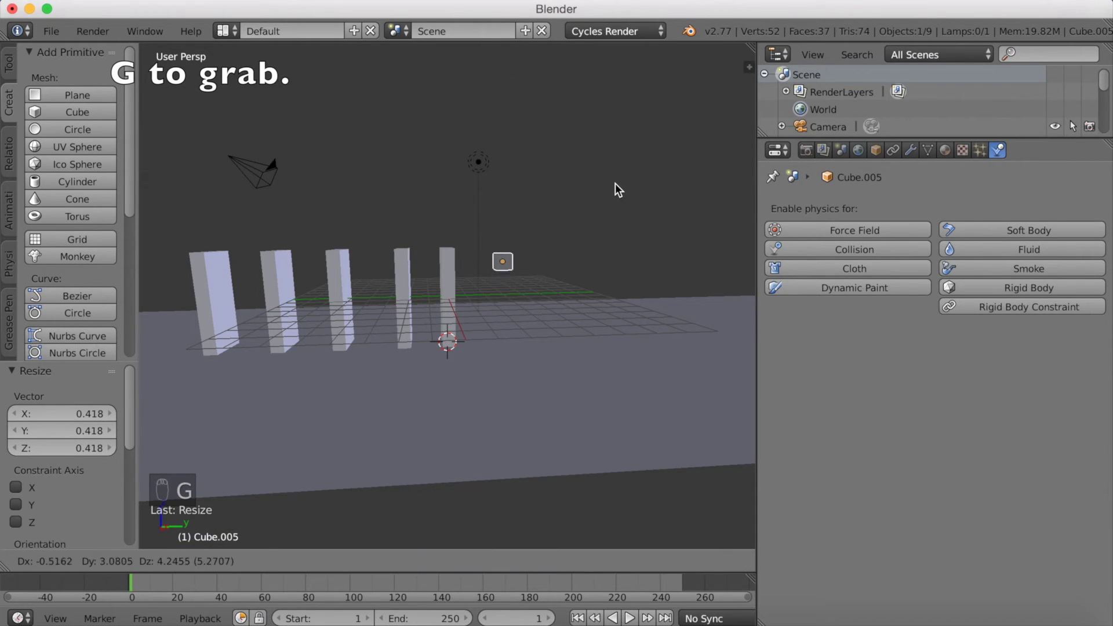
pyautogui.click(614, 186)
# - Enable Rigid Body physics on the small cube, with type Passive and the Animated option on
pyautogui.moveTo(613, 186); pyautogui.dragTo(451, 197, button='middle')
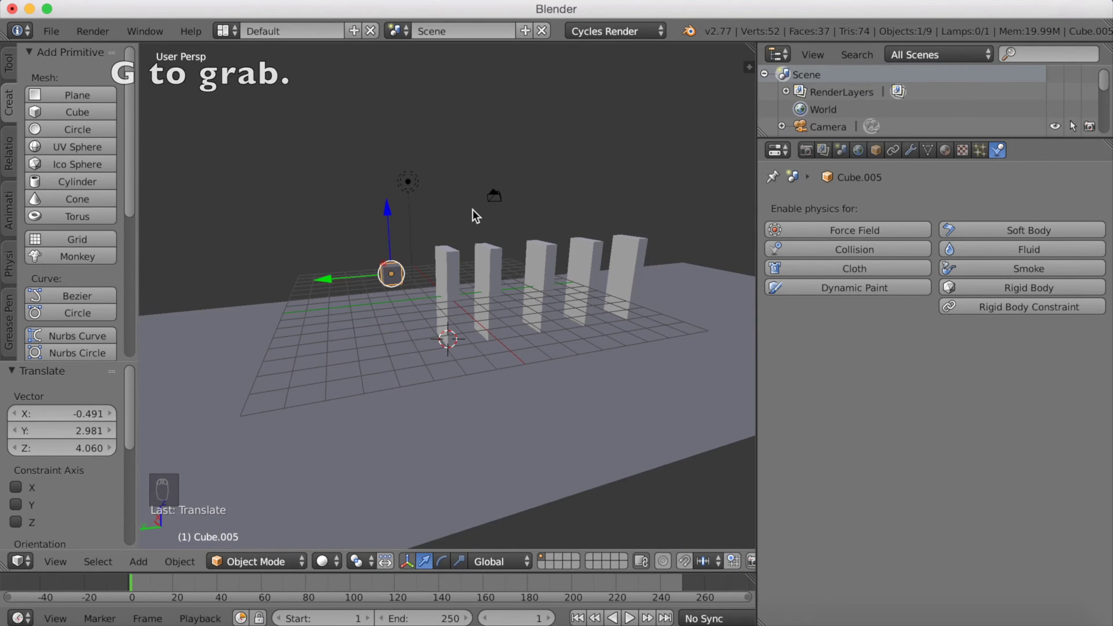
pyautogui.click(950, 288)
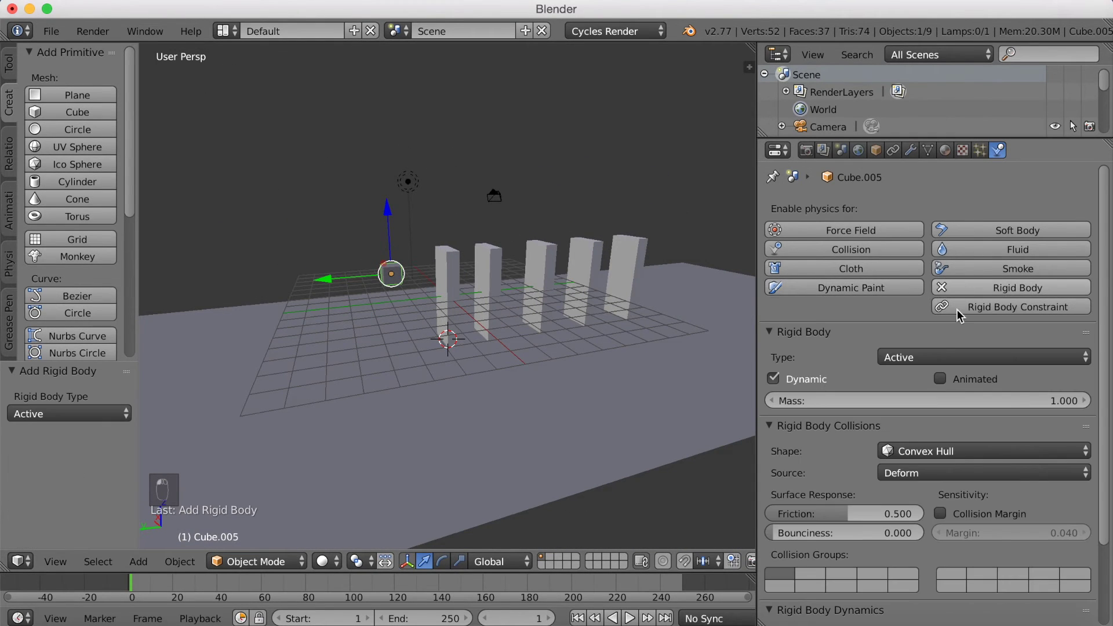
pyautogui.click(927, 356)
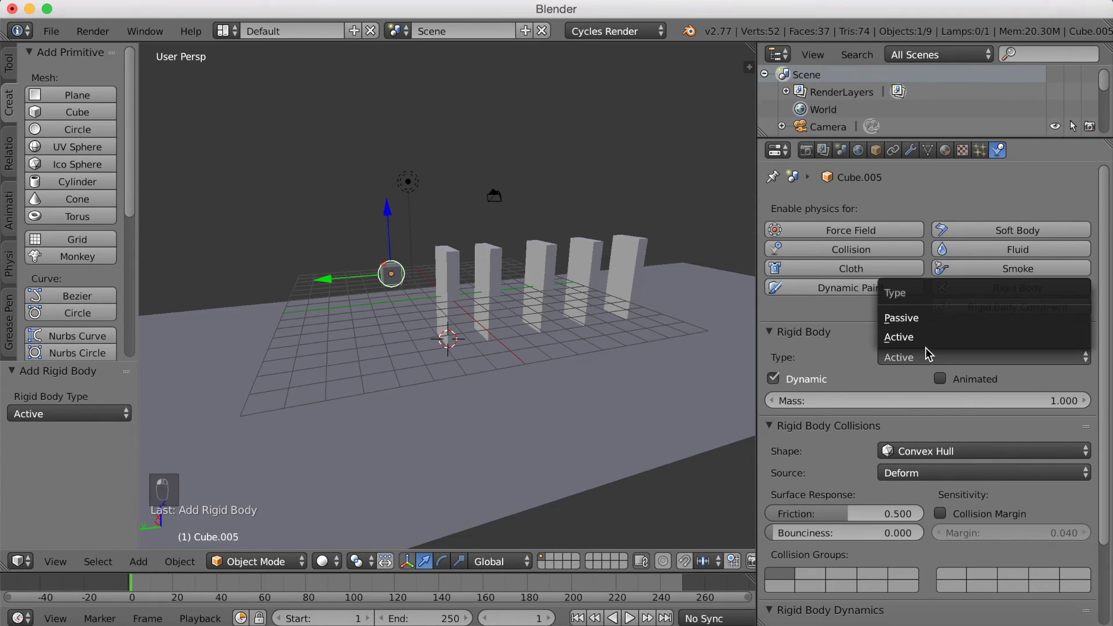
pyautogui.click(914, 320)
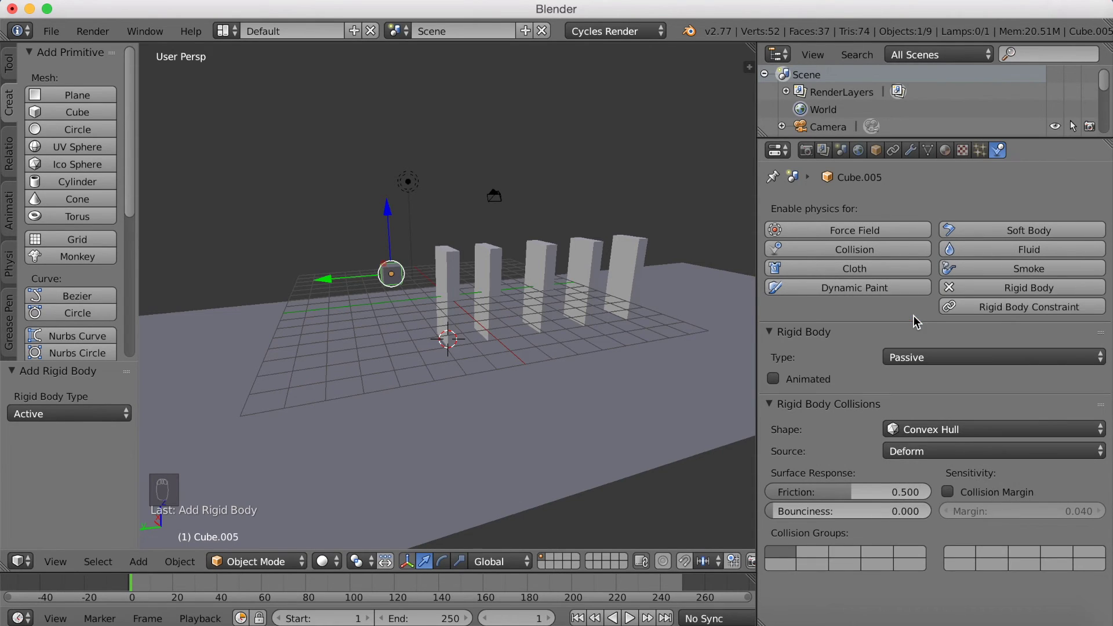
pyautogui.click(773, 379)
# - Show the small cube's transform properties and keyframe its location at frame 1
pyautogui.moveTo(527, 304); pyautogui.dragTo(680, 269, button='middle')
pyautogui.press('n')
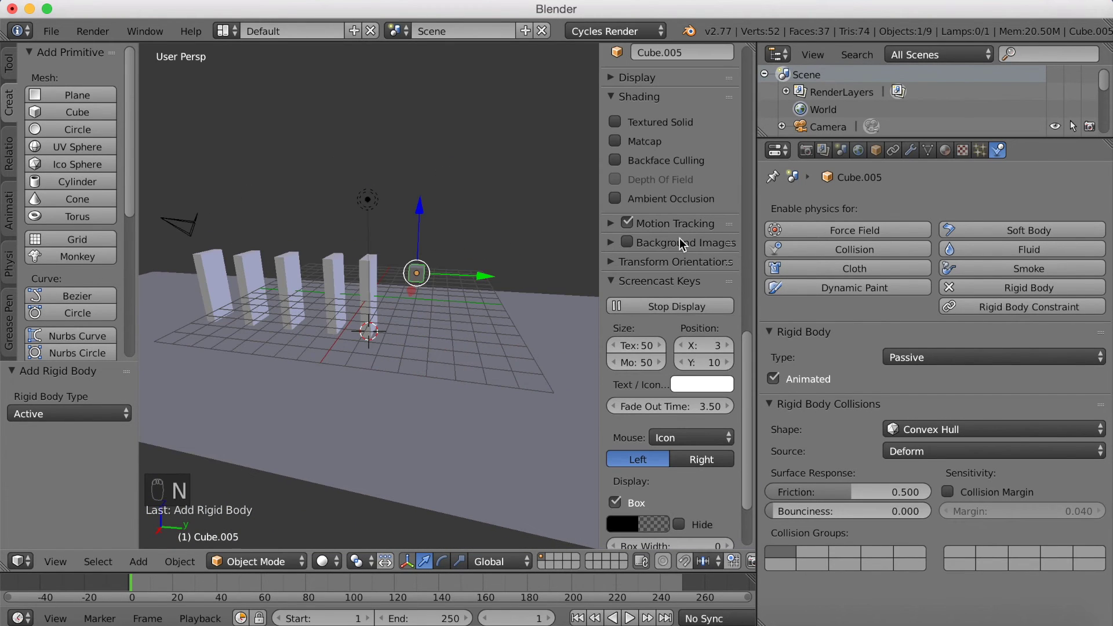
pyautogui.moveTo(749, 366); pyautogui.dragTo(748, 79)
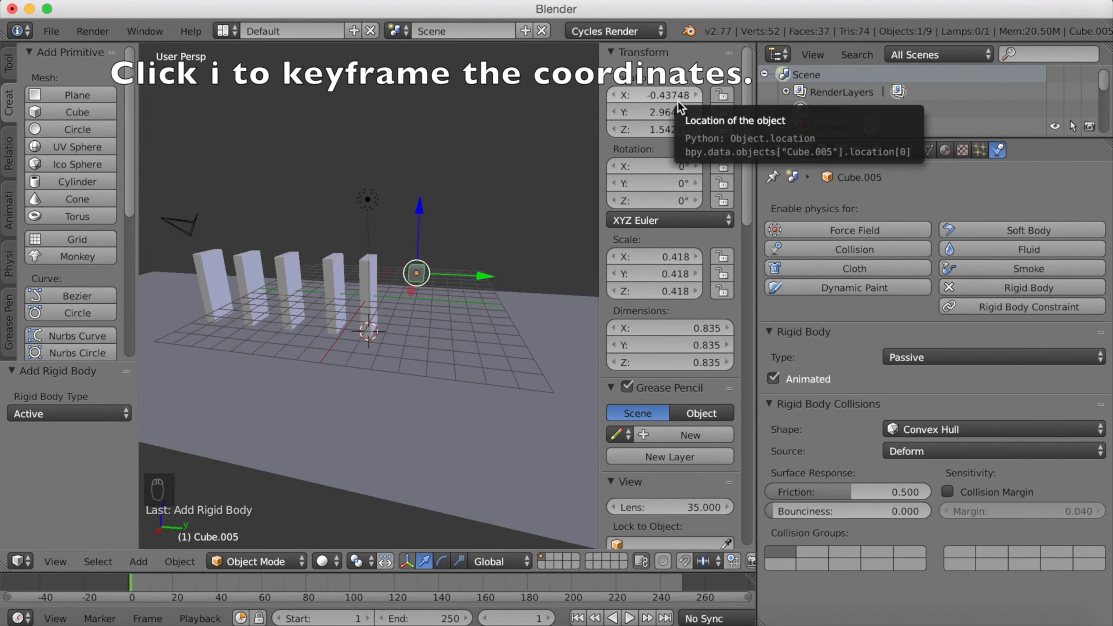
pyautogui.press('i')
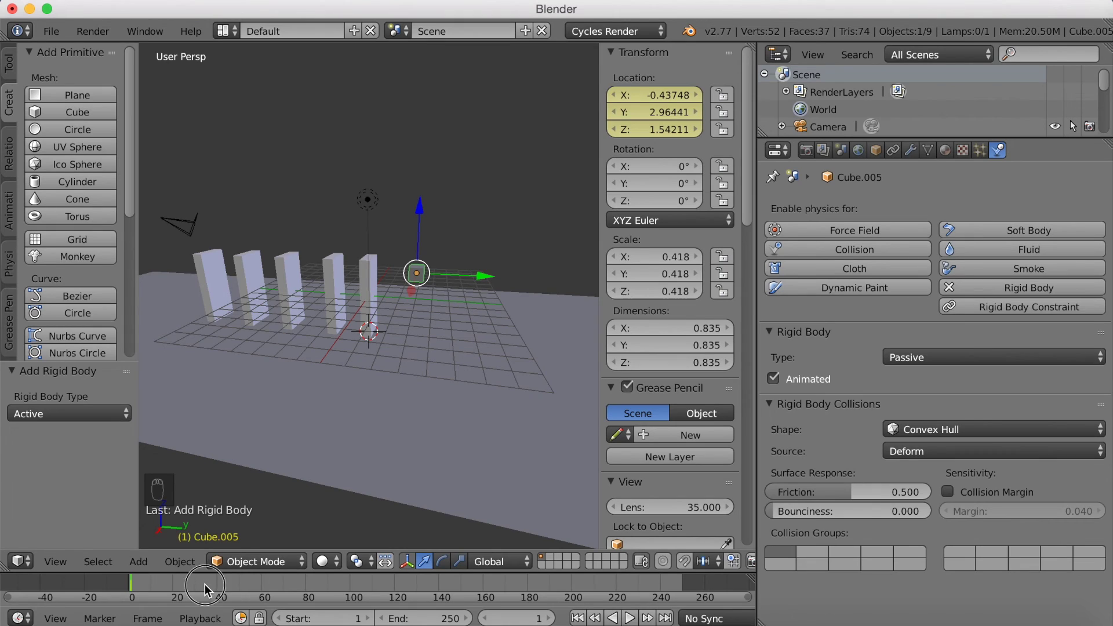
# - At frame 60, move the small cube about -4.127 along Y through the first block and keyframe its location
pyautogui.moveTo(205, 583); pyautogui.dragTo(260, 583)
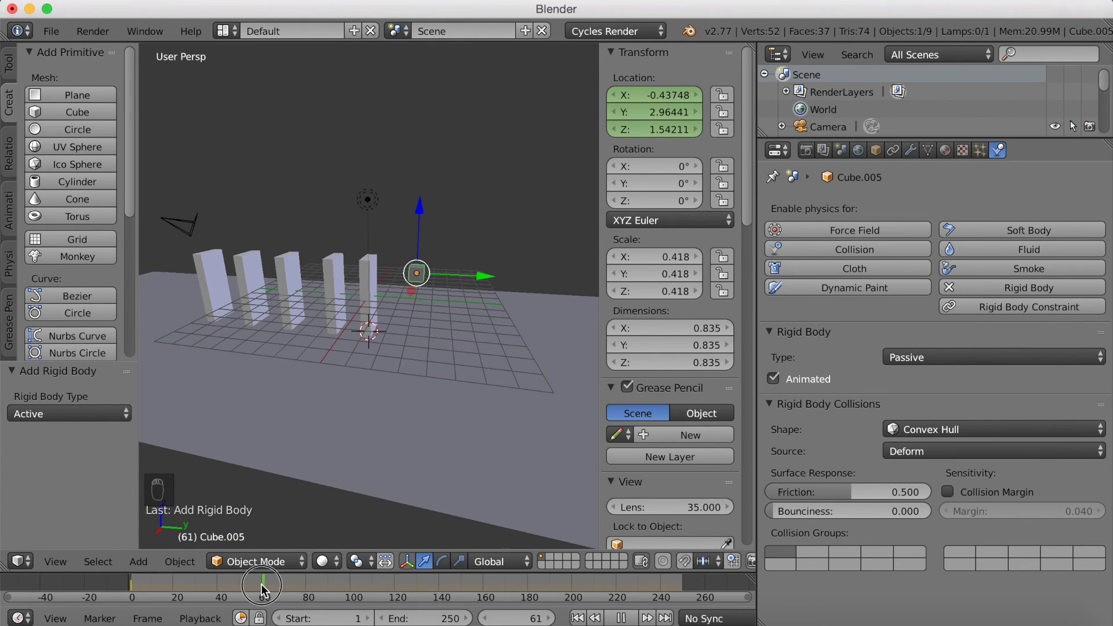
pyautogui.scroll(3, 565, 318)
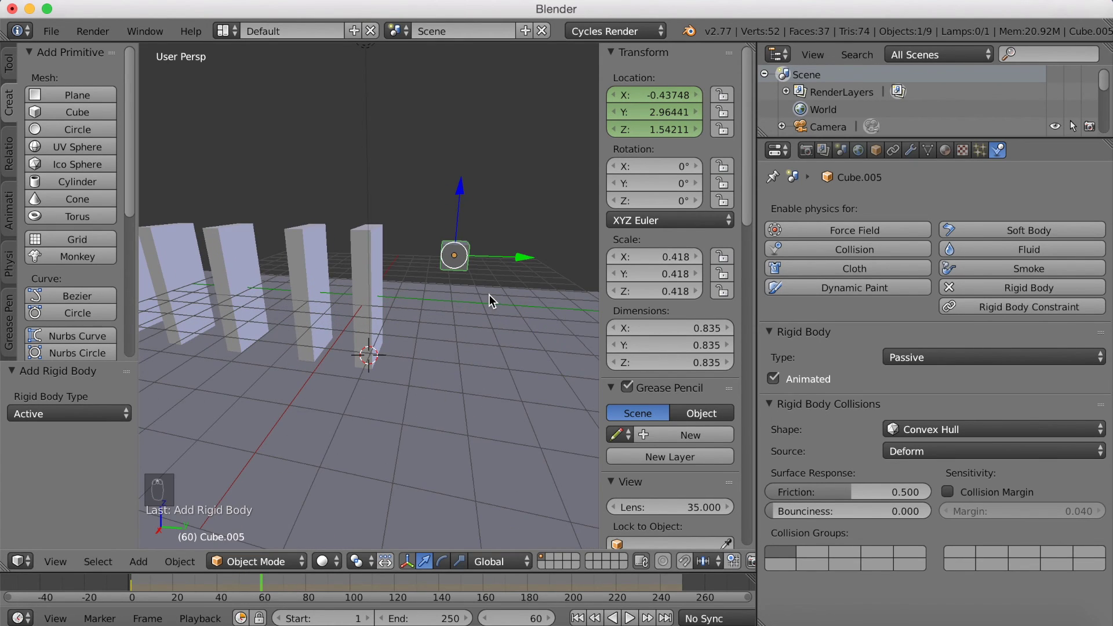
pyautogui.press('g')
pyautogui.press('y')
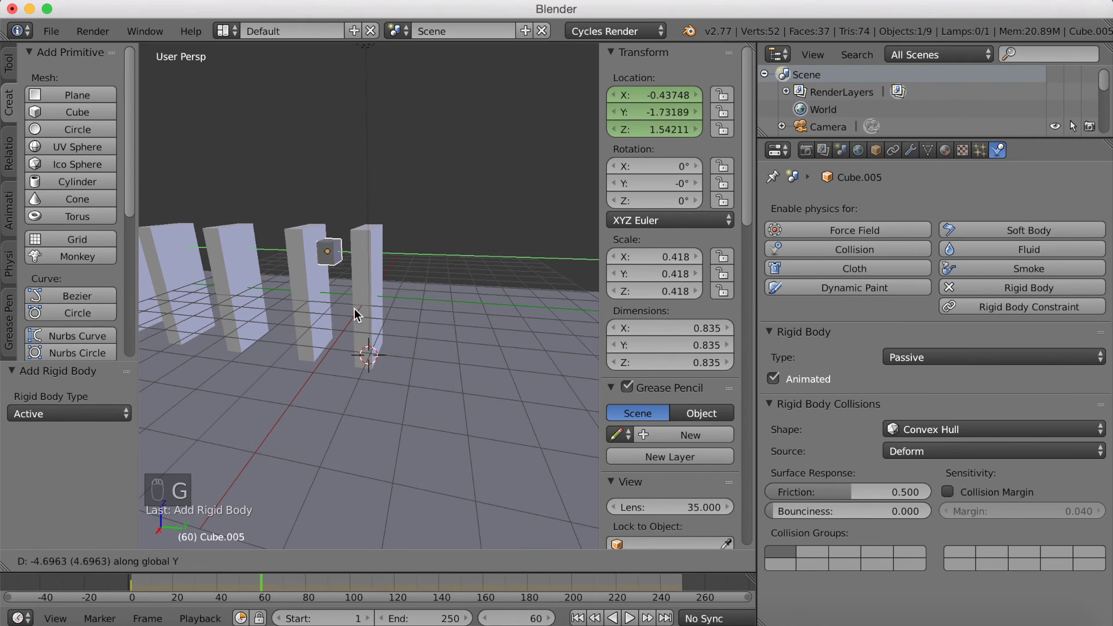
pyautogui.click(374, 308)
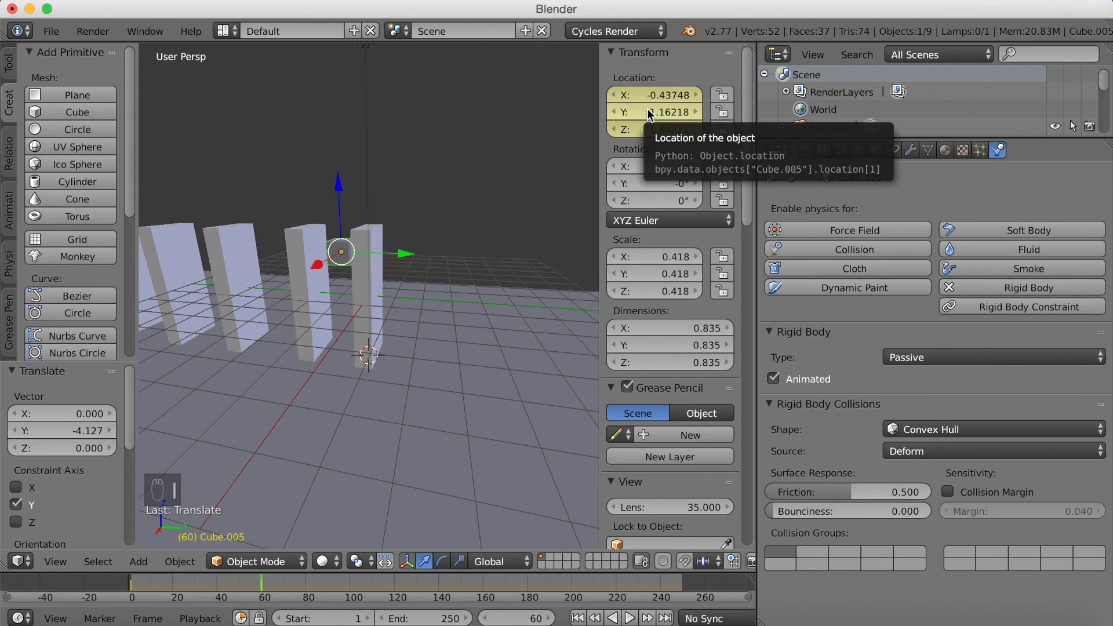
pyautogui.press('i')
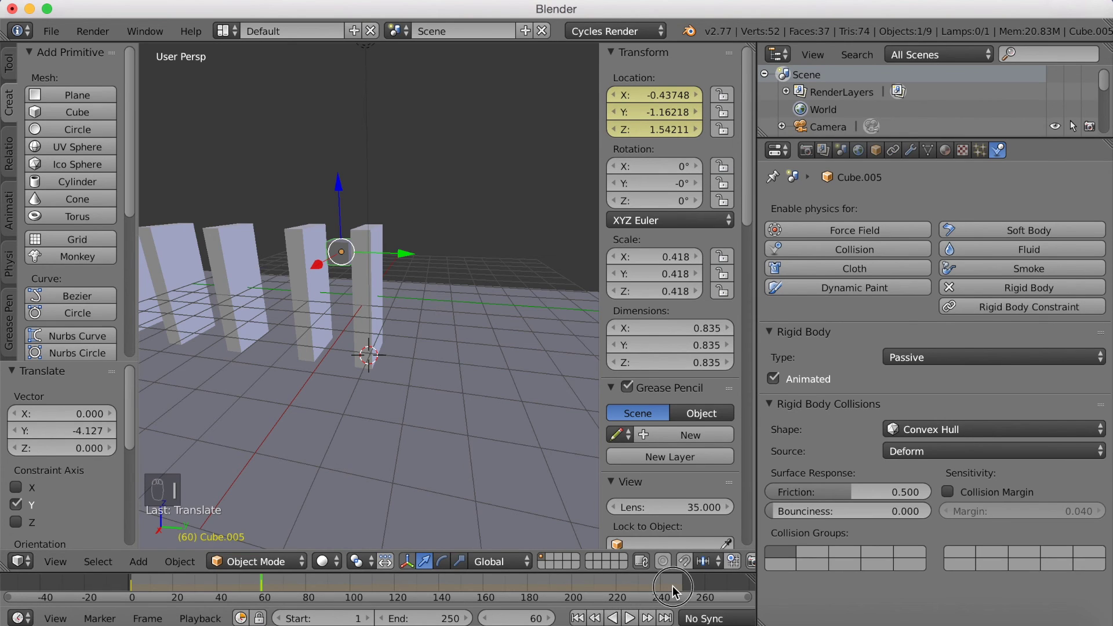
# - Play the animation to check how the small cube strikes the row of blocks
pyautogui.click(629, 618)
pyautogui.click(629, 618)
pyautogui.scroll(-2, 456, 331)
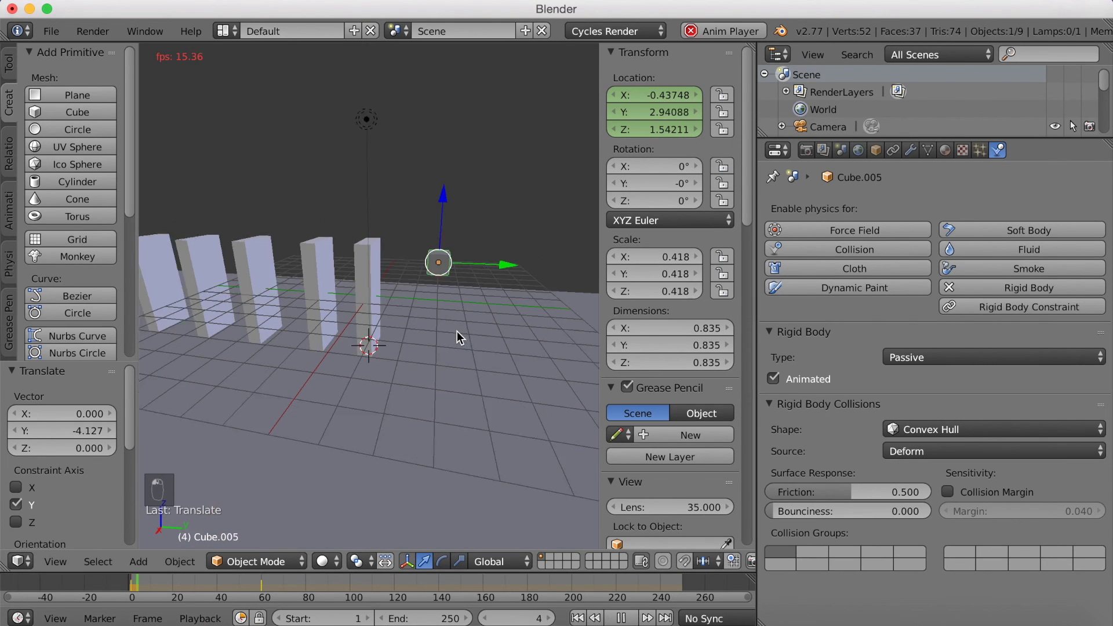